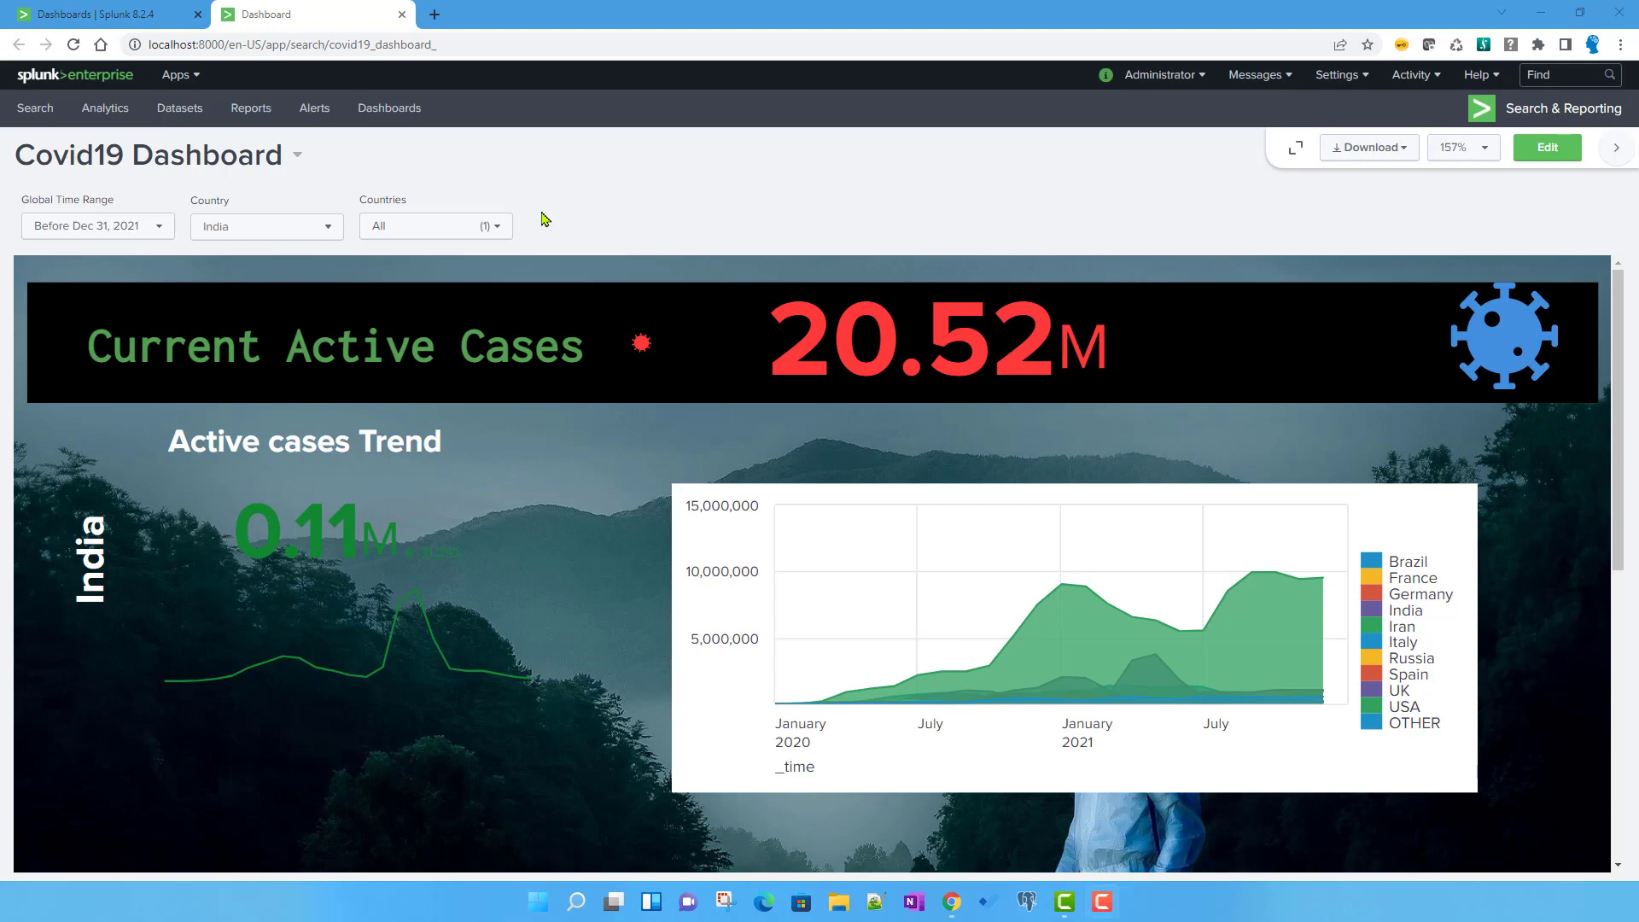
# - Open the Covid19 Dashboard for editing and add a Number input beside the Countries filter
pyautogui.click(1544, 153)
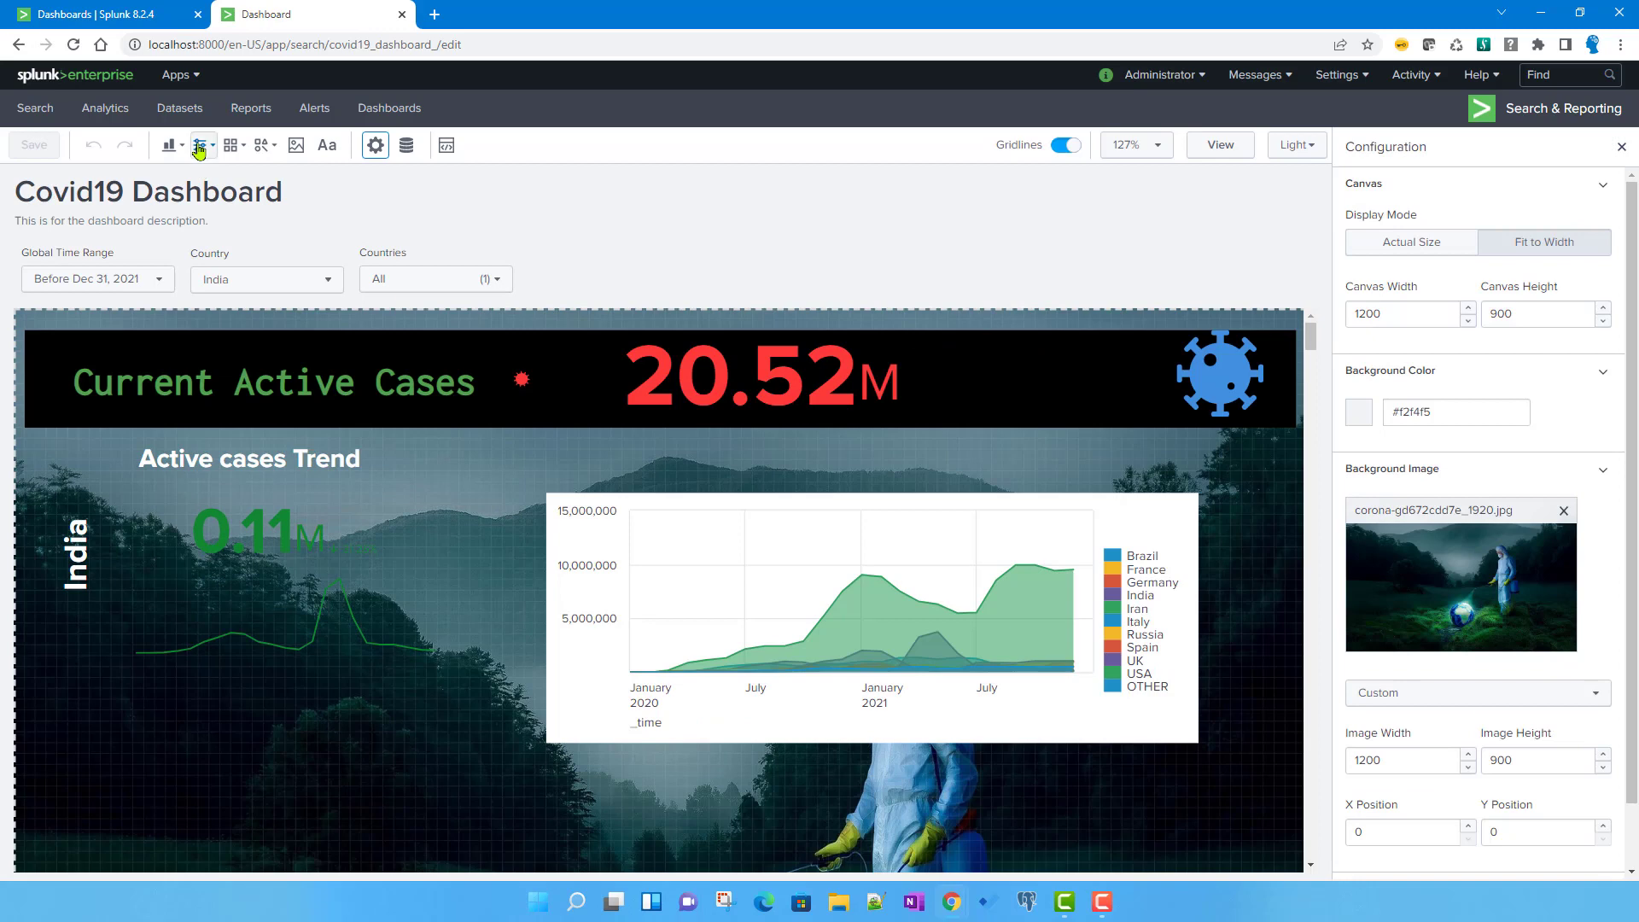
pyautogui.click(199, 147)
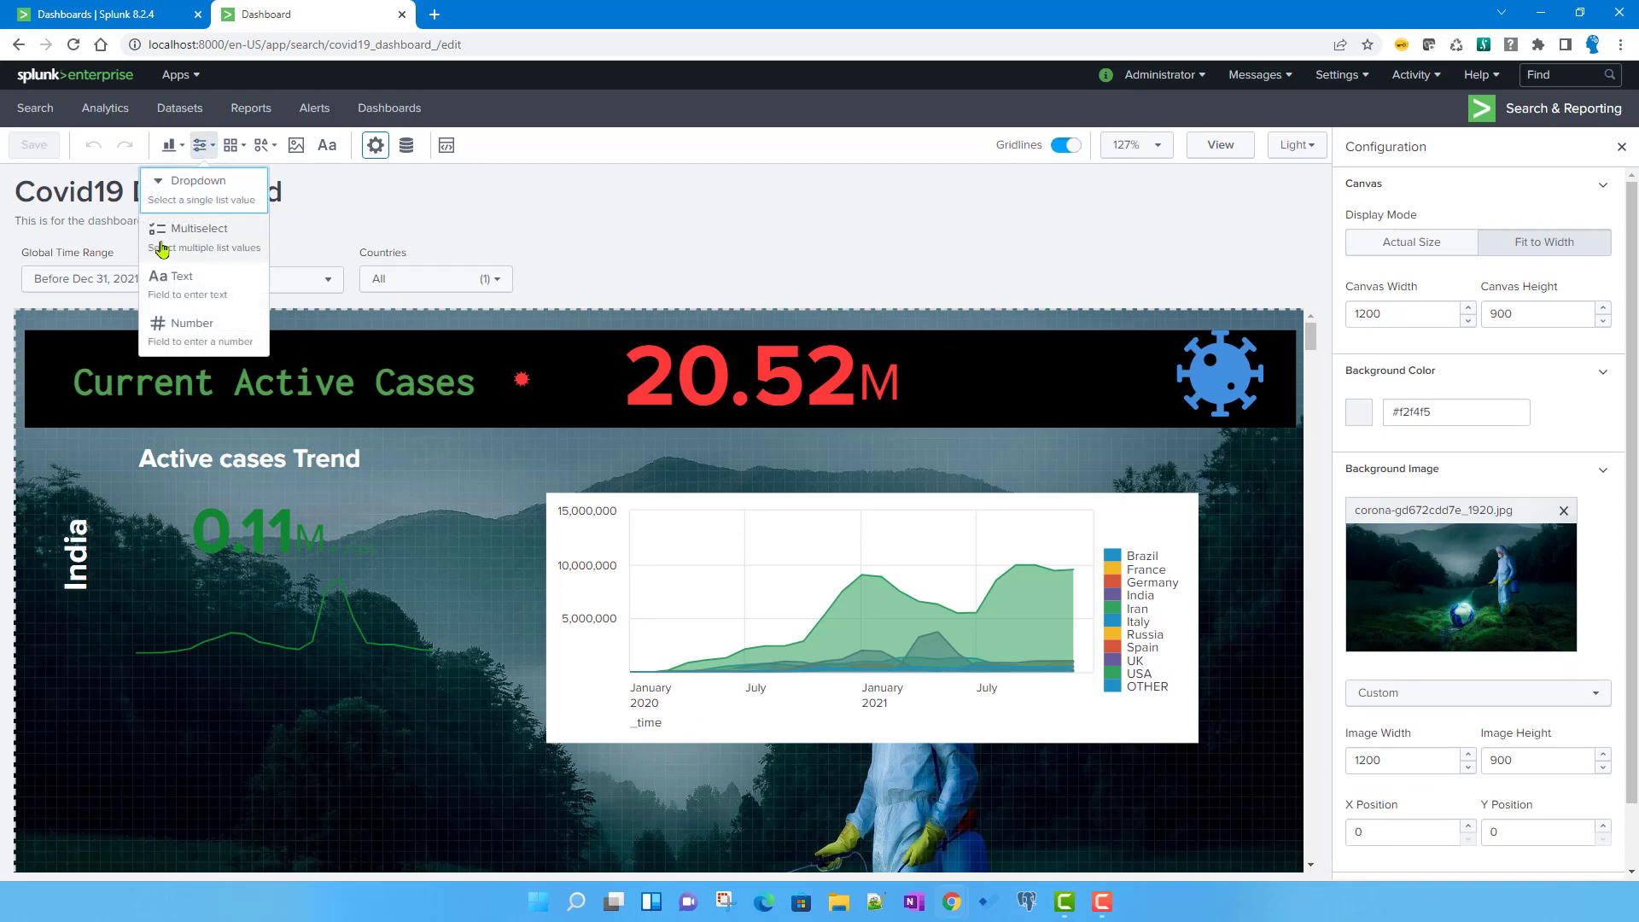
pyautogui.click(192, 333)
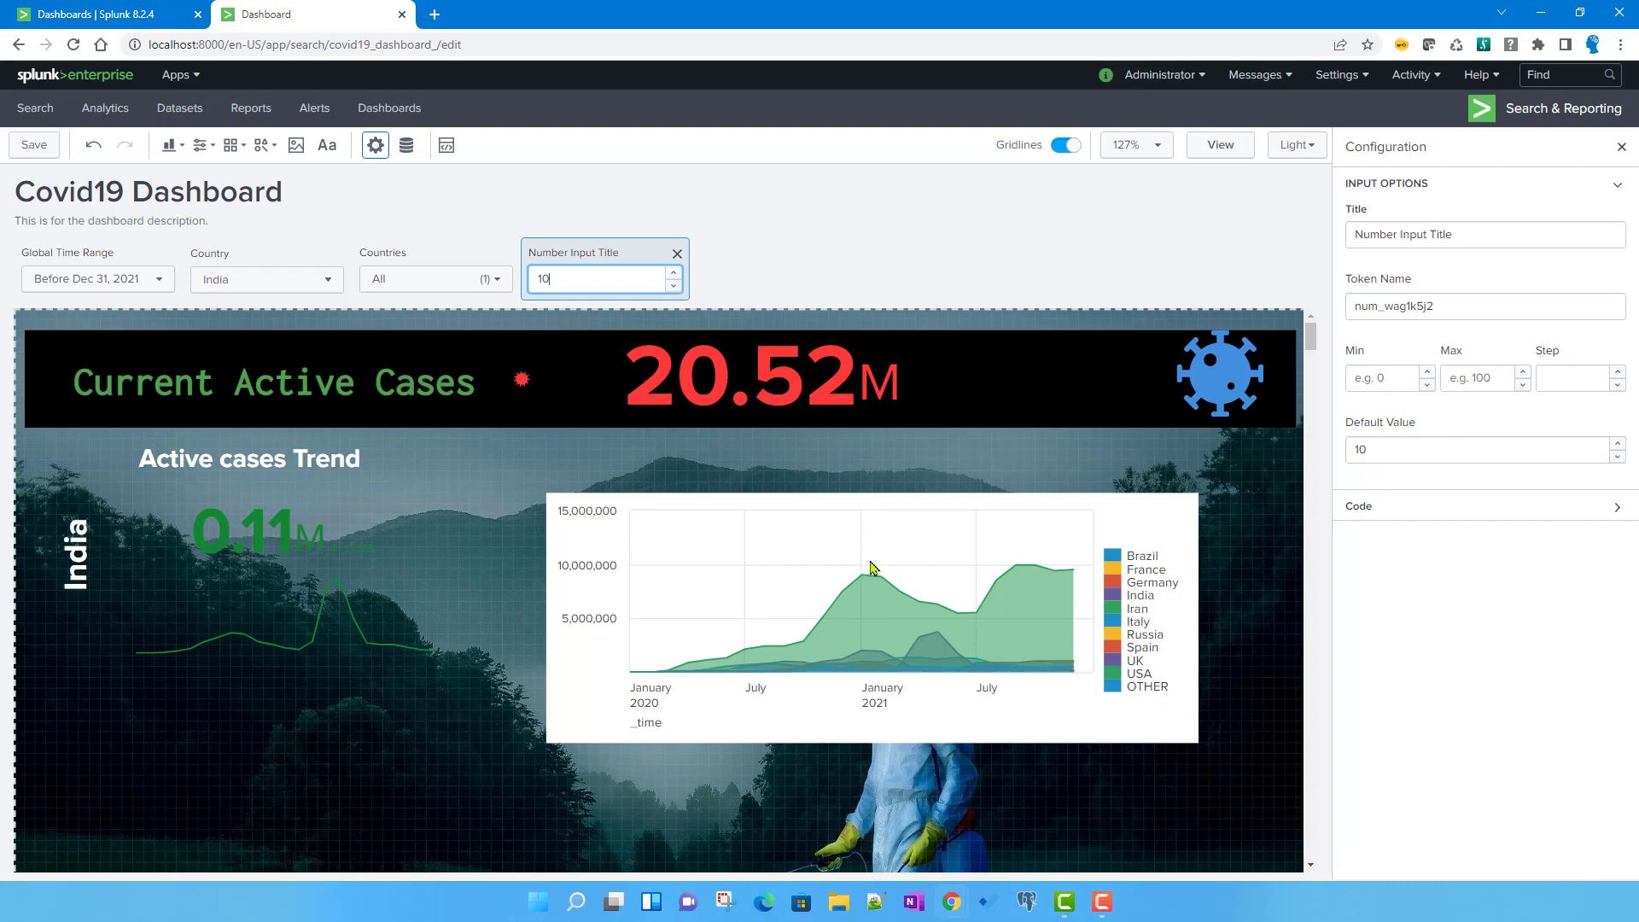
pyautogui.click(560, 273)
# - Duplicate the "Active cases Trend" heading and place the copy above the multi-country area chart
pyautogui.click(751, 567)
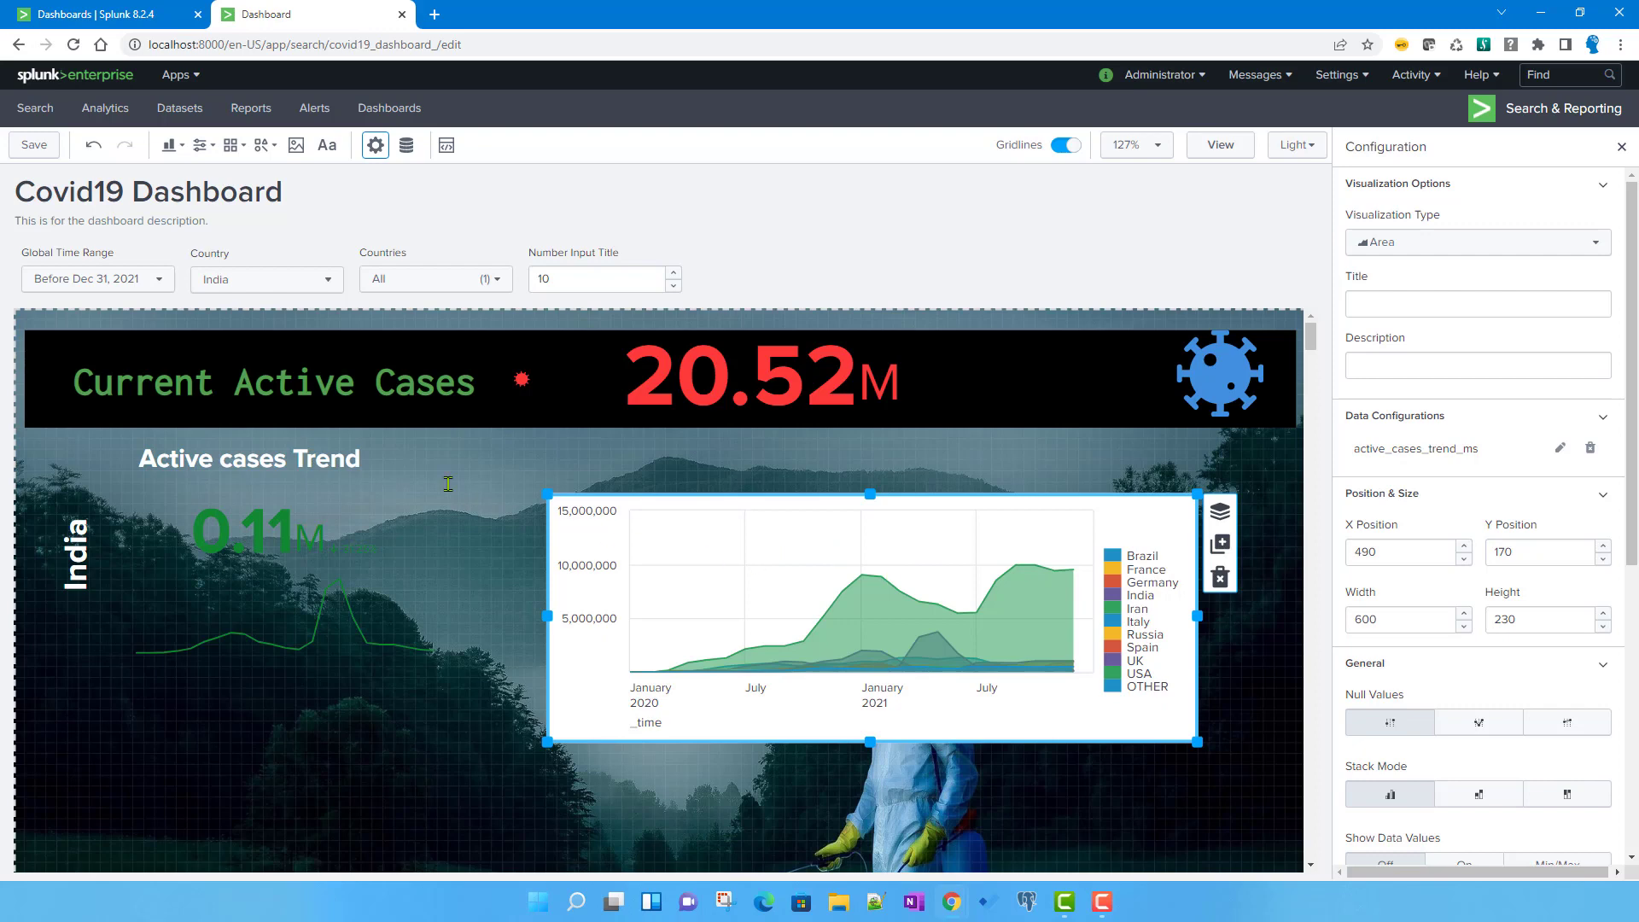
pyautogui.click(325, 454)
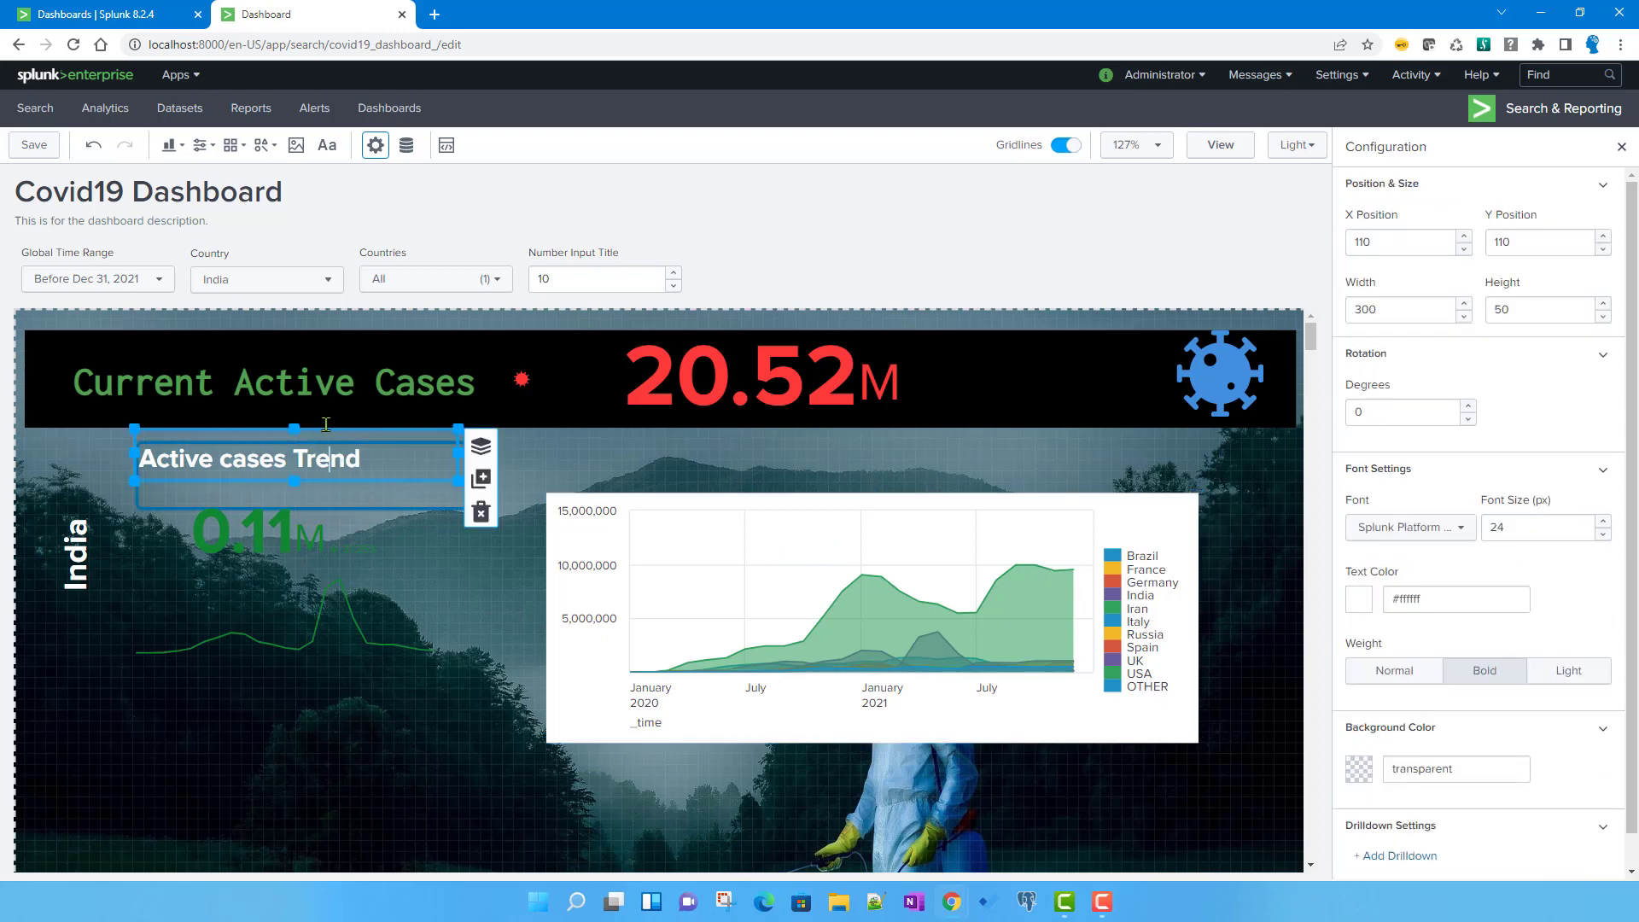
pyautogui.click(475, 484)
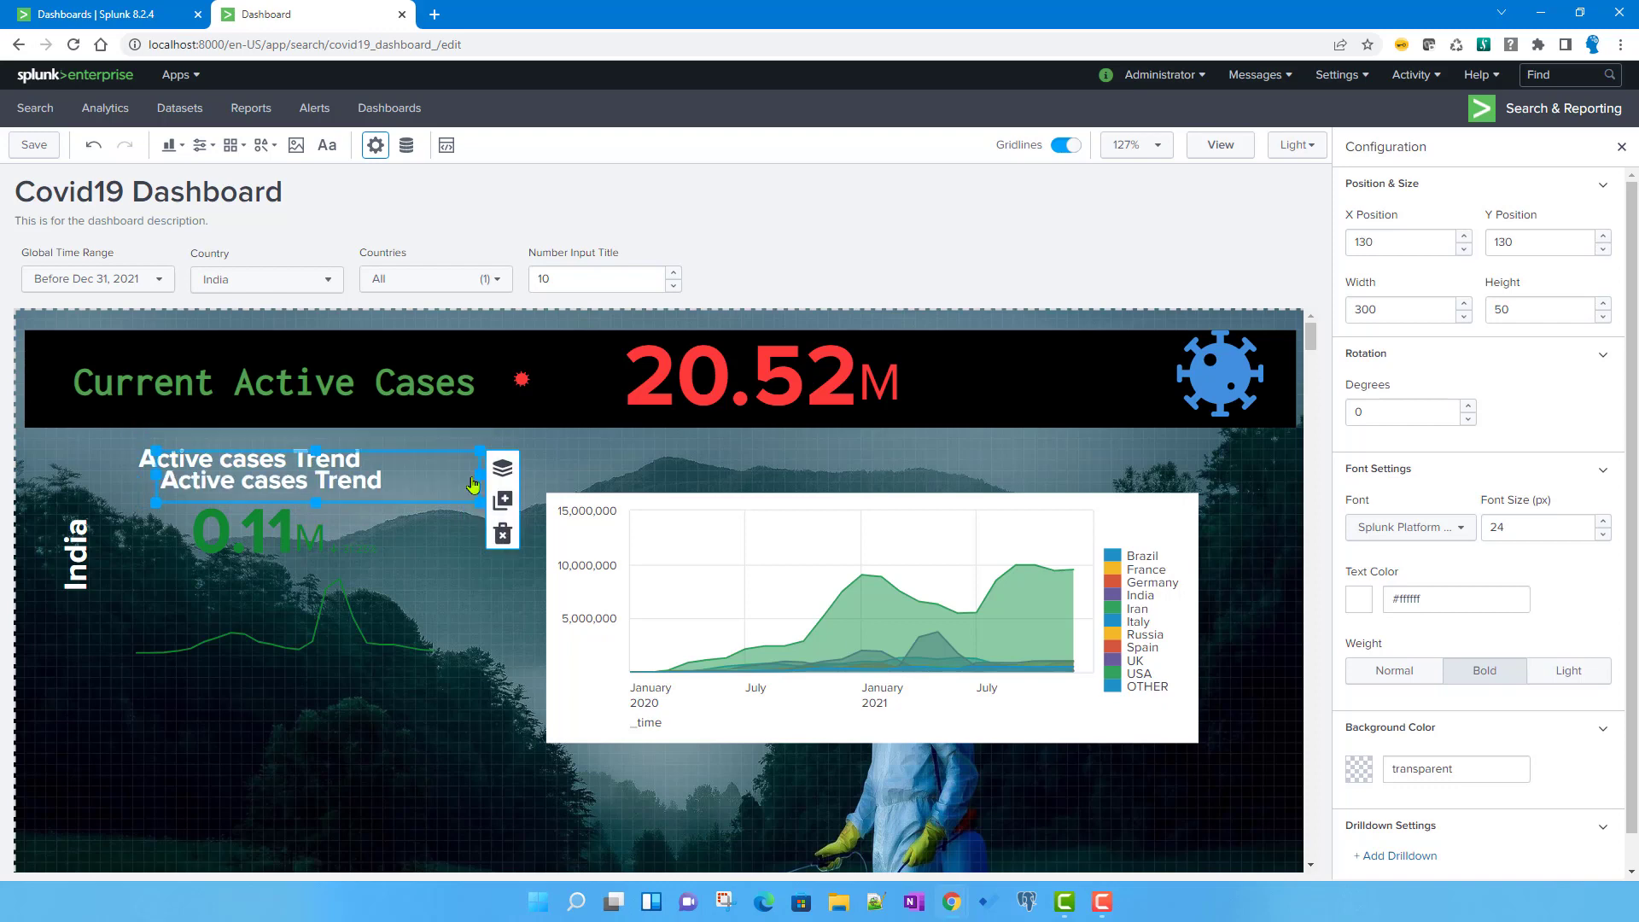
pyautogui.moveTo(621, 459); pyautogui.dragTo(1051, 427)
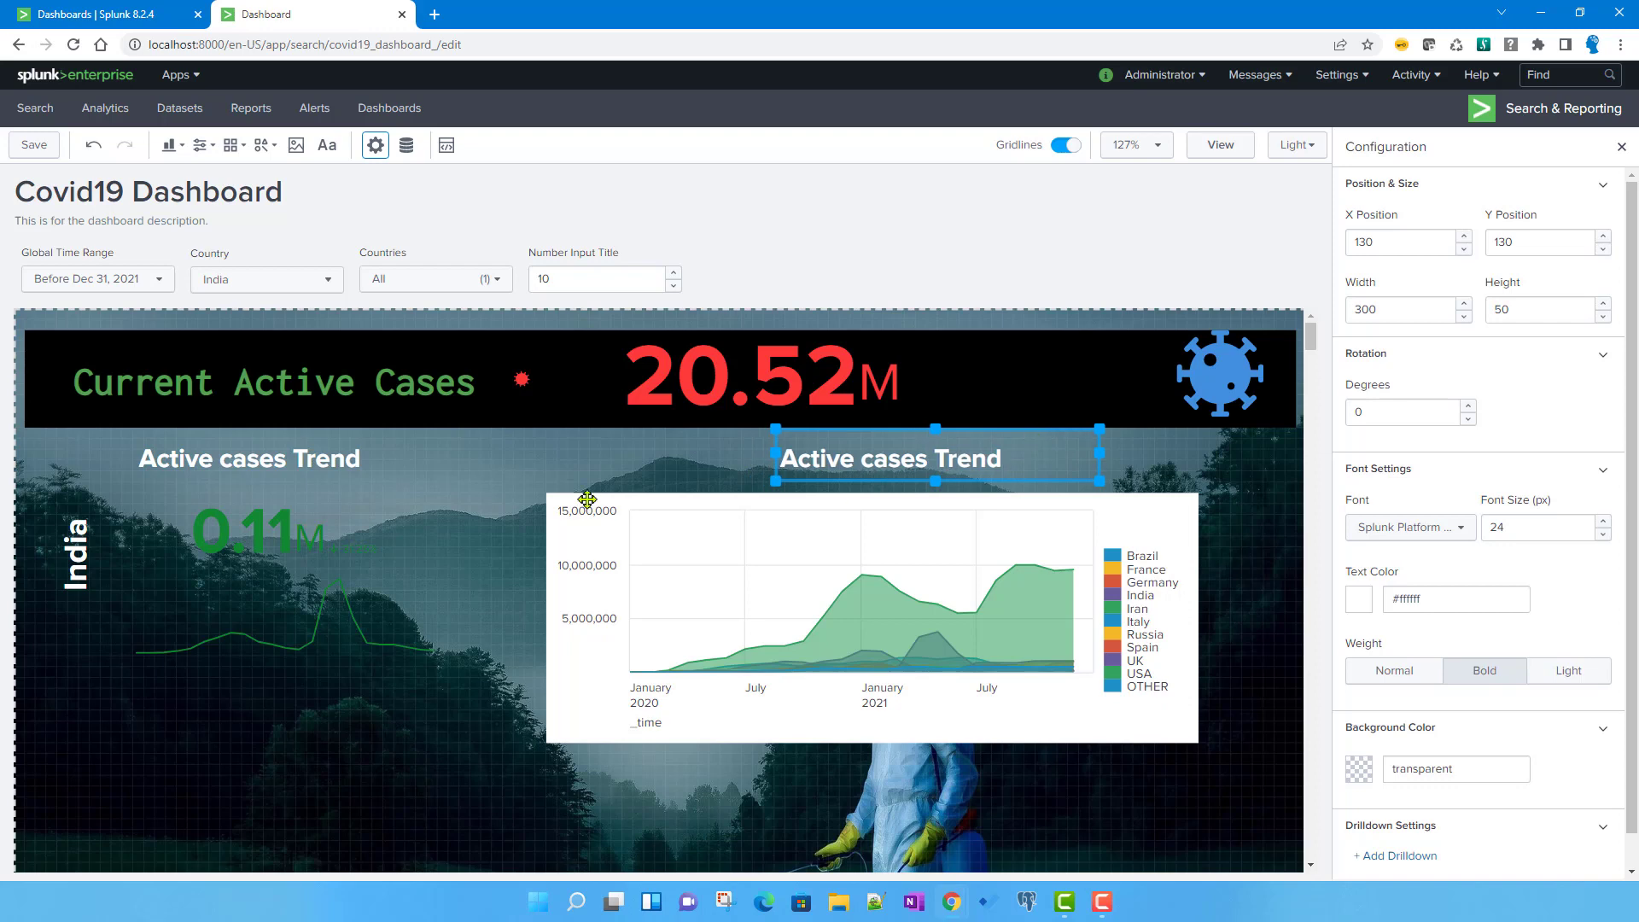
# - Set the static background of the India single-value trend panel to white (#ffffff) and save the dashboard
pyautogui.click(350, 554)
pyautogui.scroll(-7, 1443, 725)
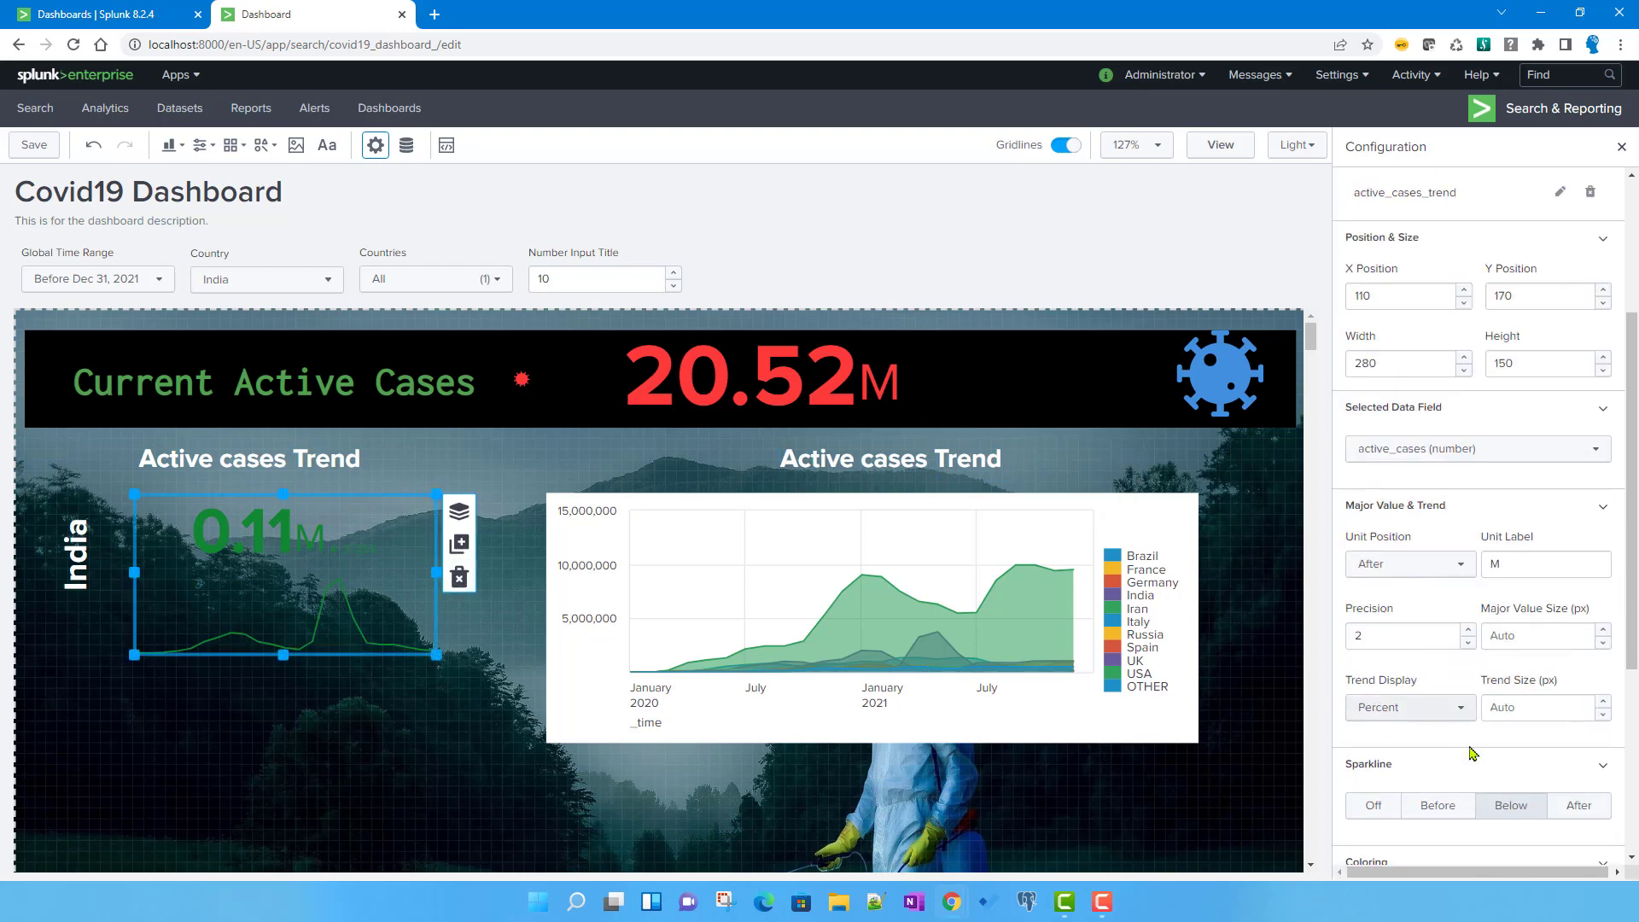
pyautogui.click(1480, 721)
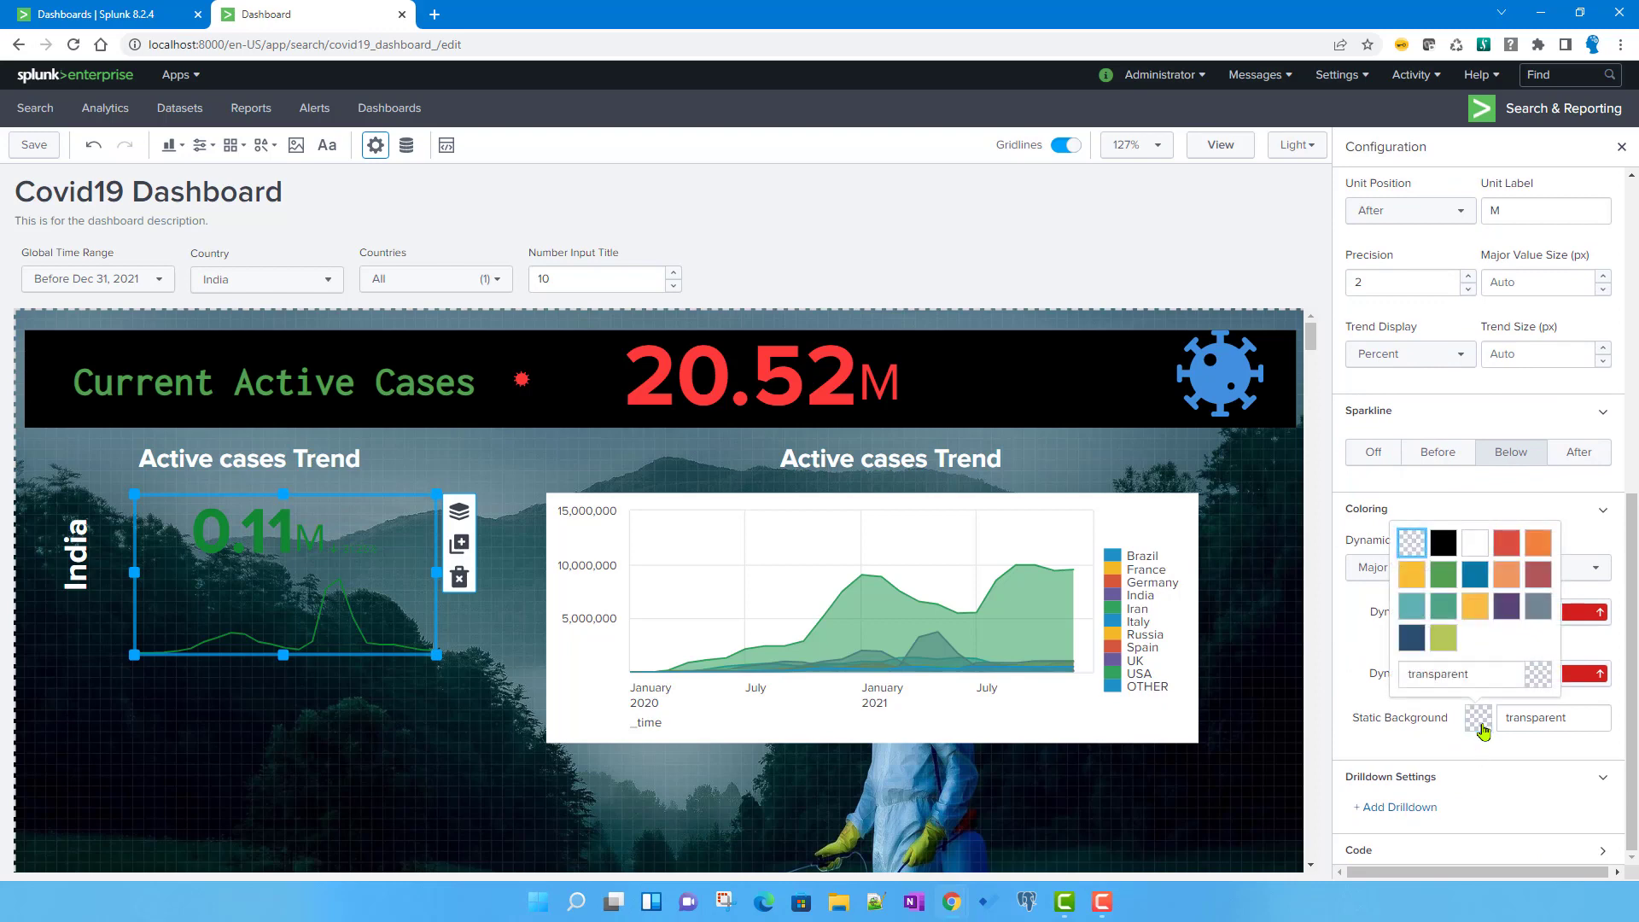
pyautogui.click(1472, 547)
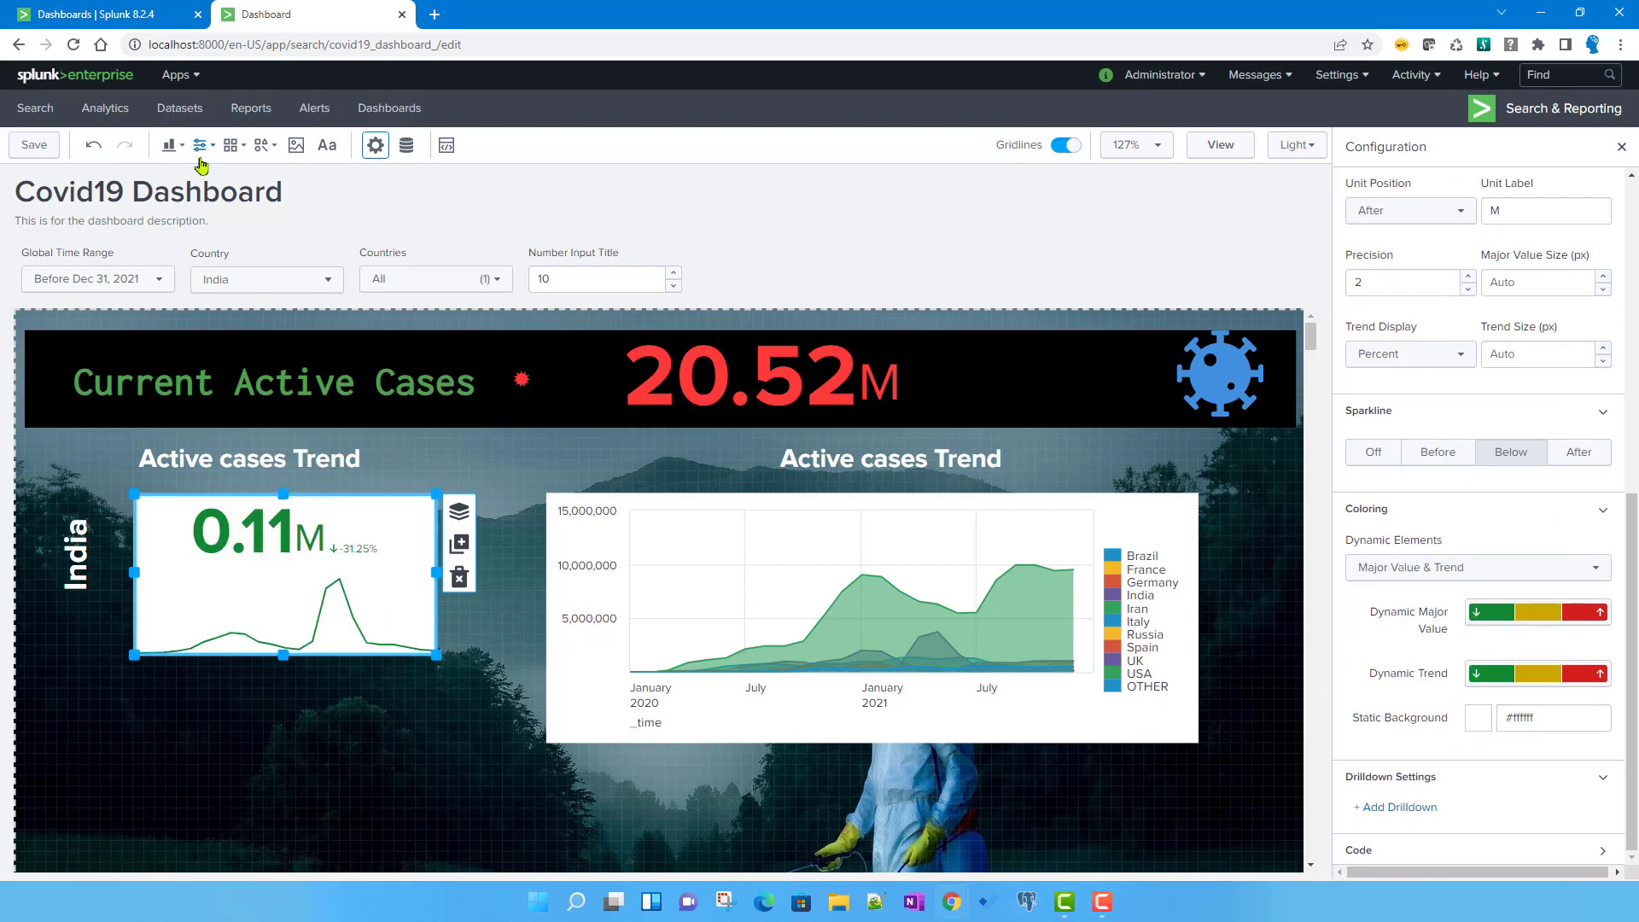
pyautogui.click(18, 147)
# - Add span=1d to the timechart command in the area chart's active_cases_trend_ms chain search, and run and save the search
pyautogui.click(825, 526)
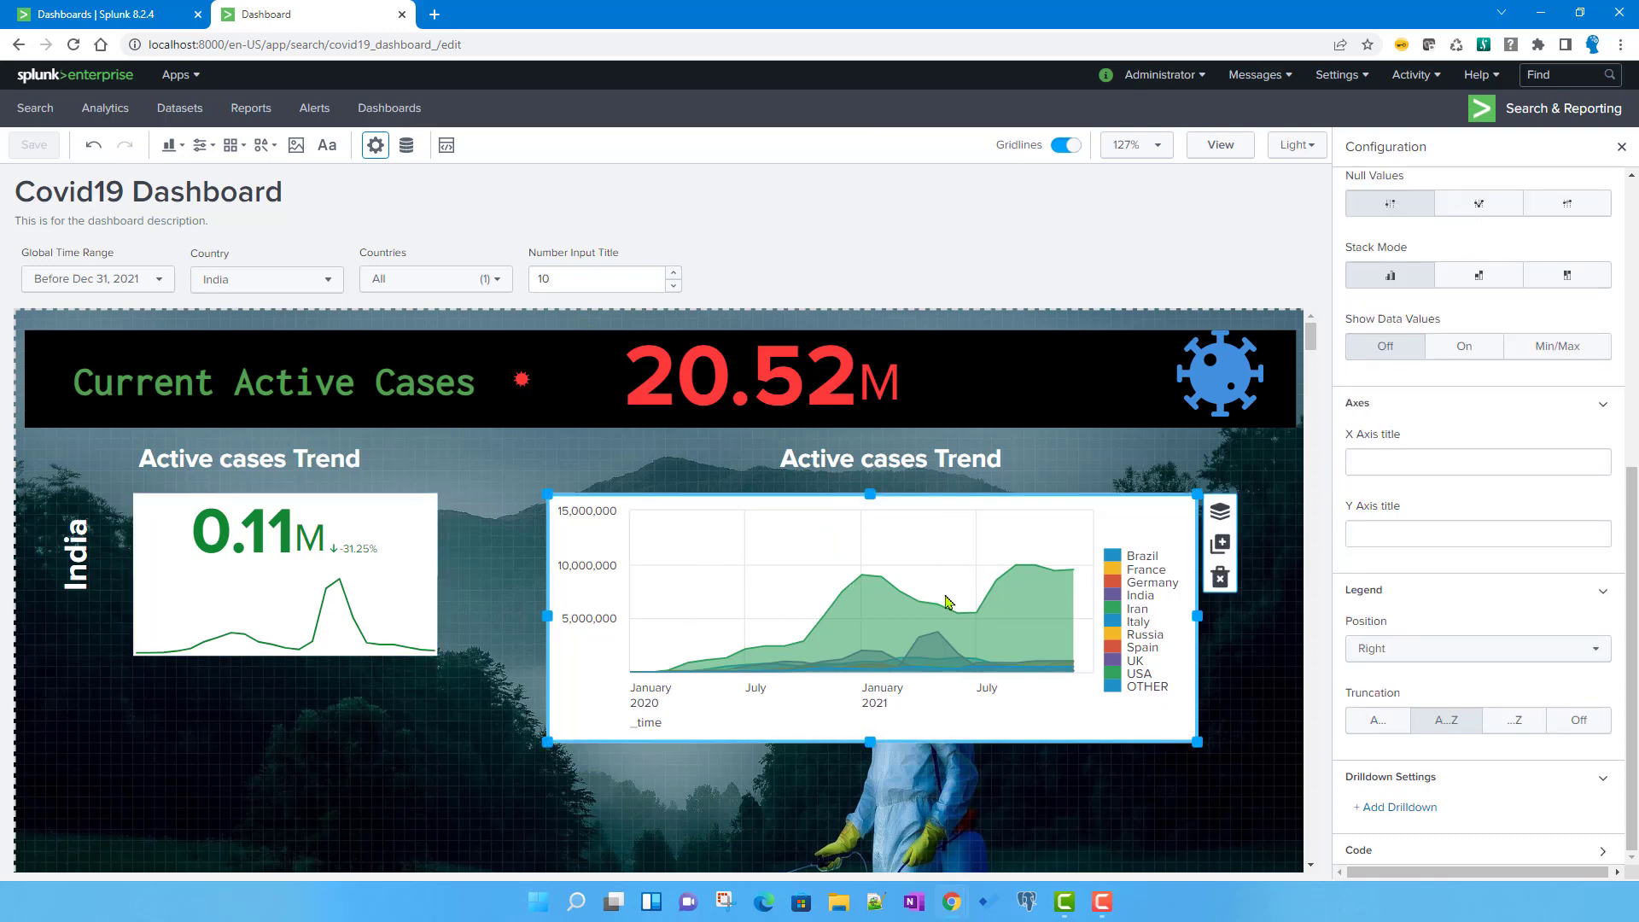
pyautogui.scroll(6, 1494, 671)
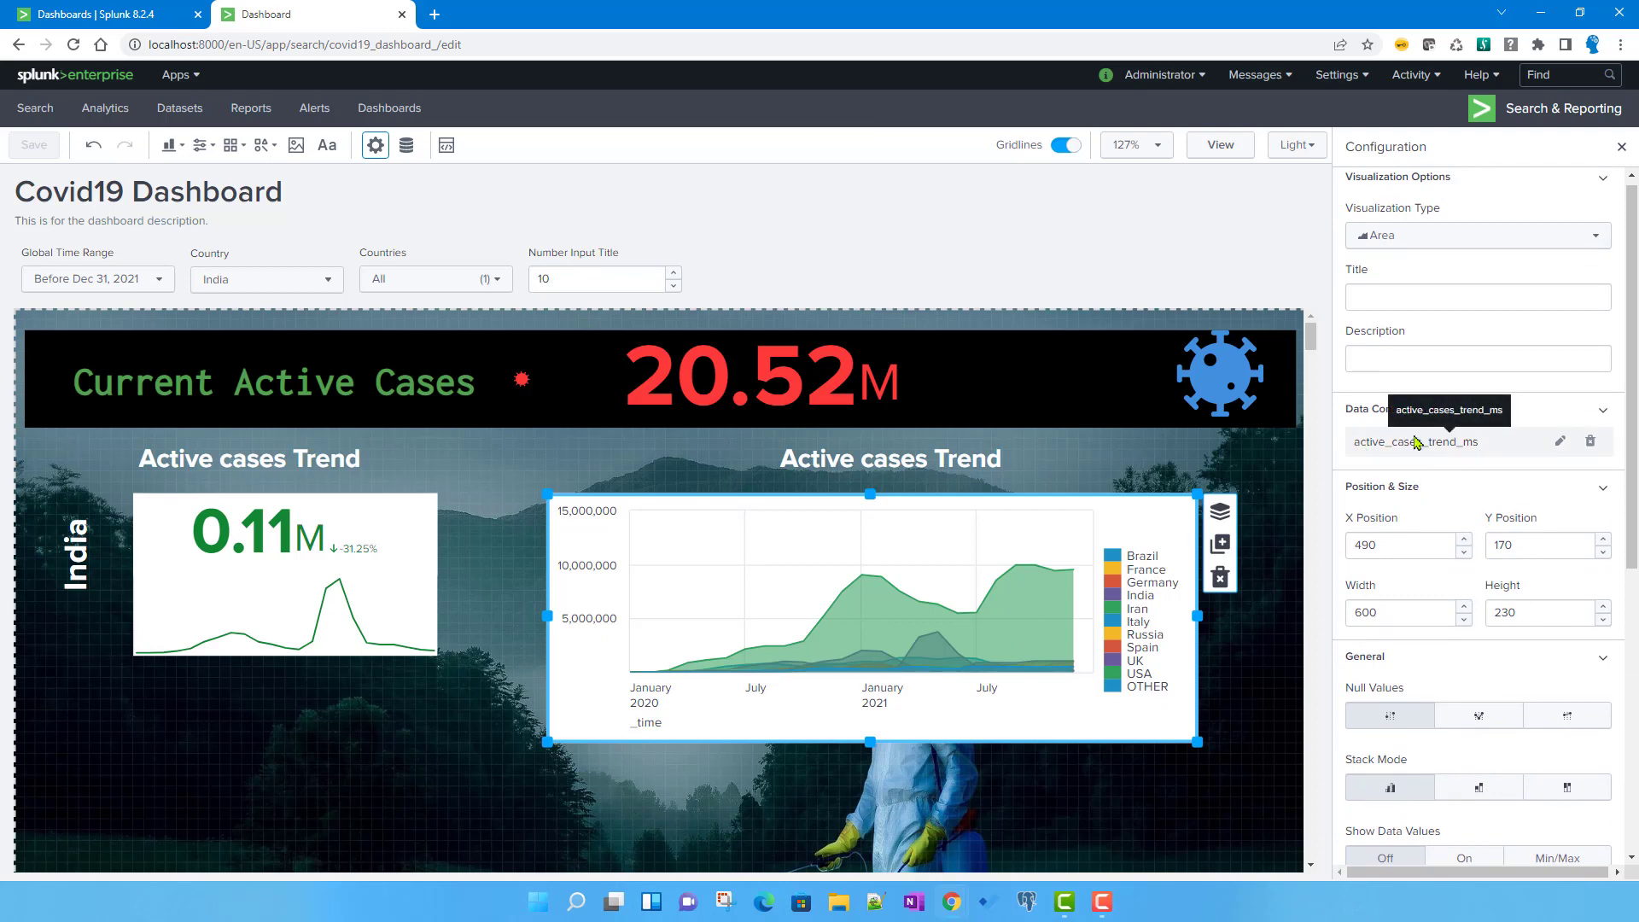
pyautogui.click(405, 146)
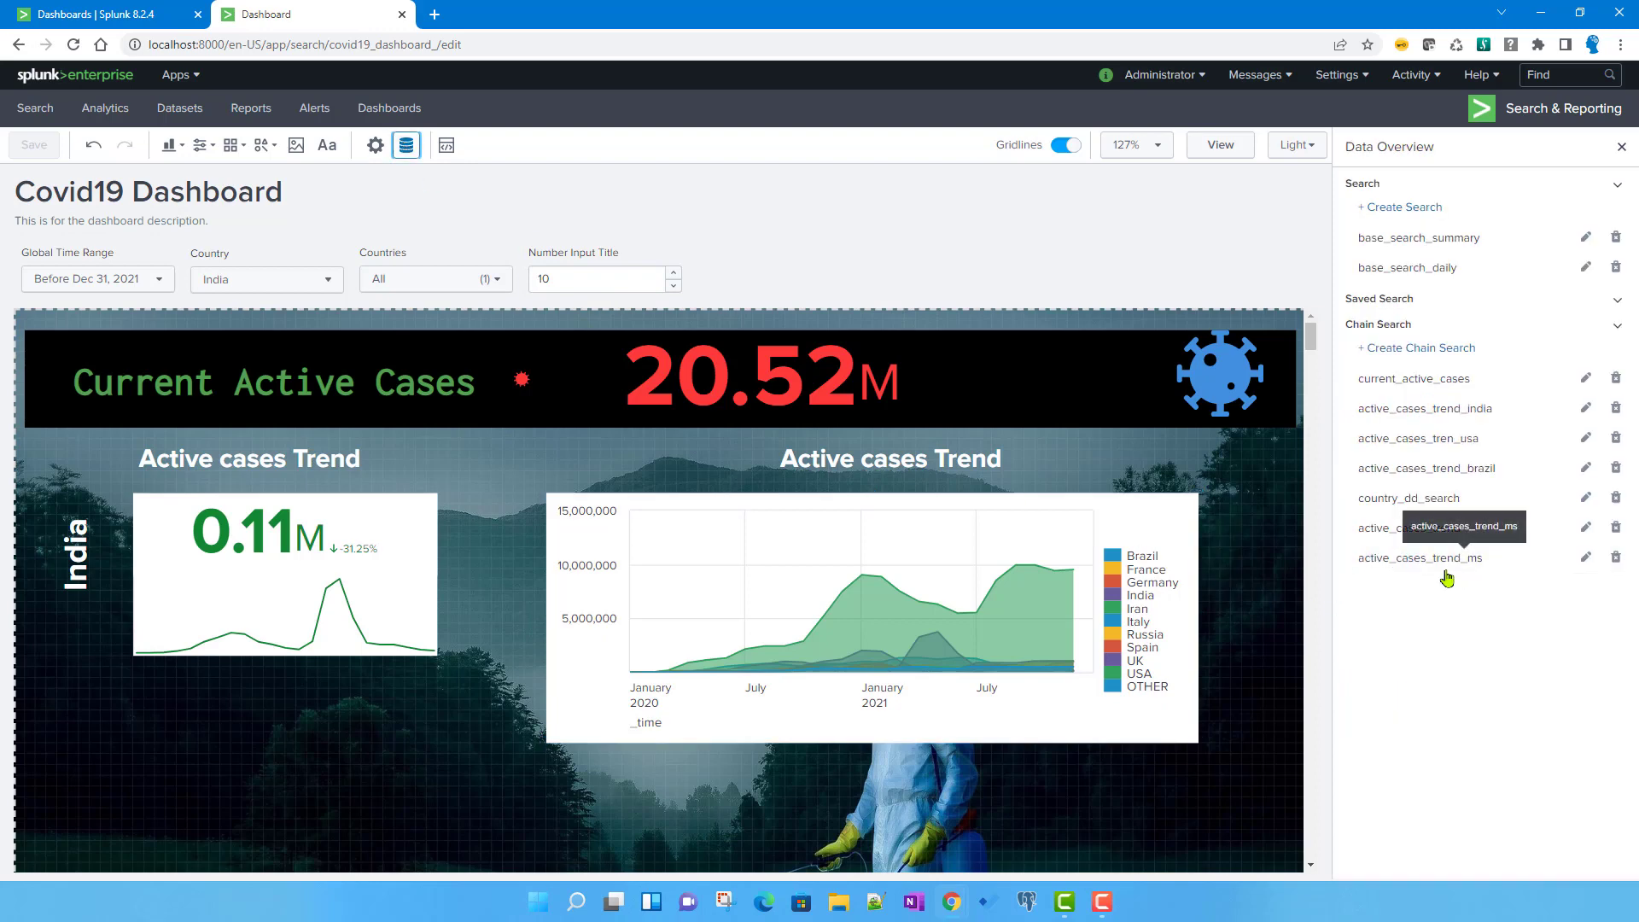
pyautogui.click(1587, 561)
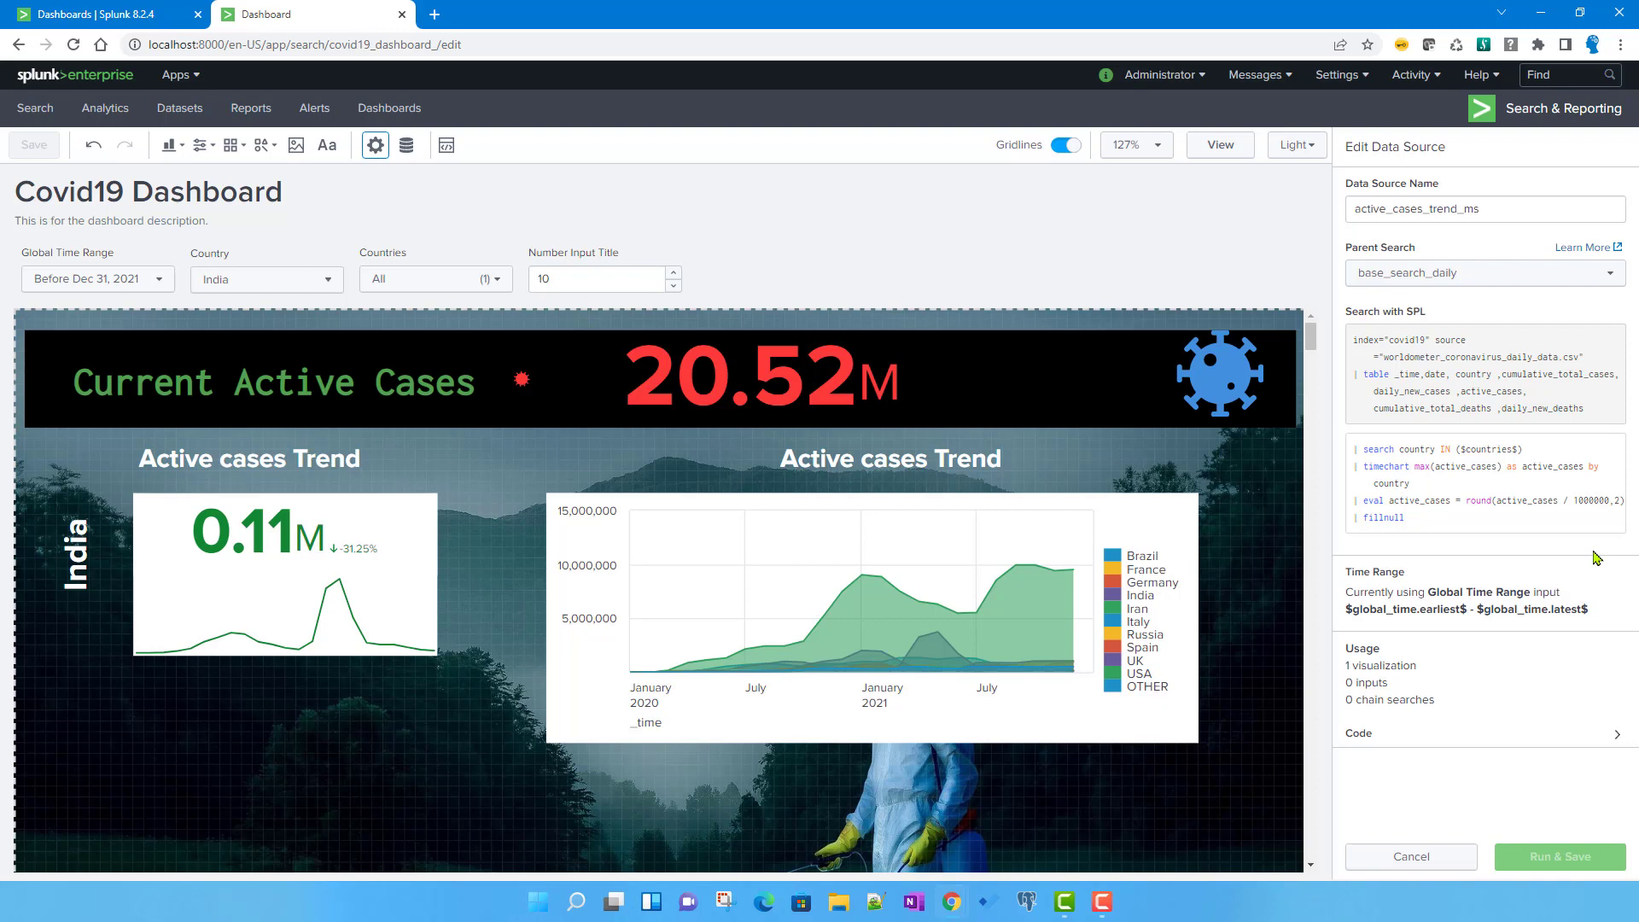
pyautogui.write('sp')
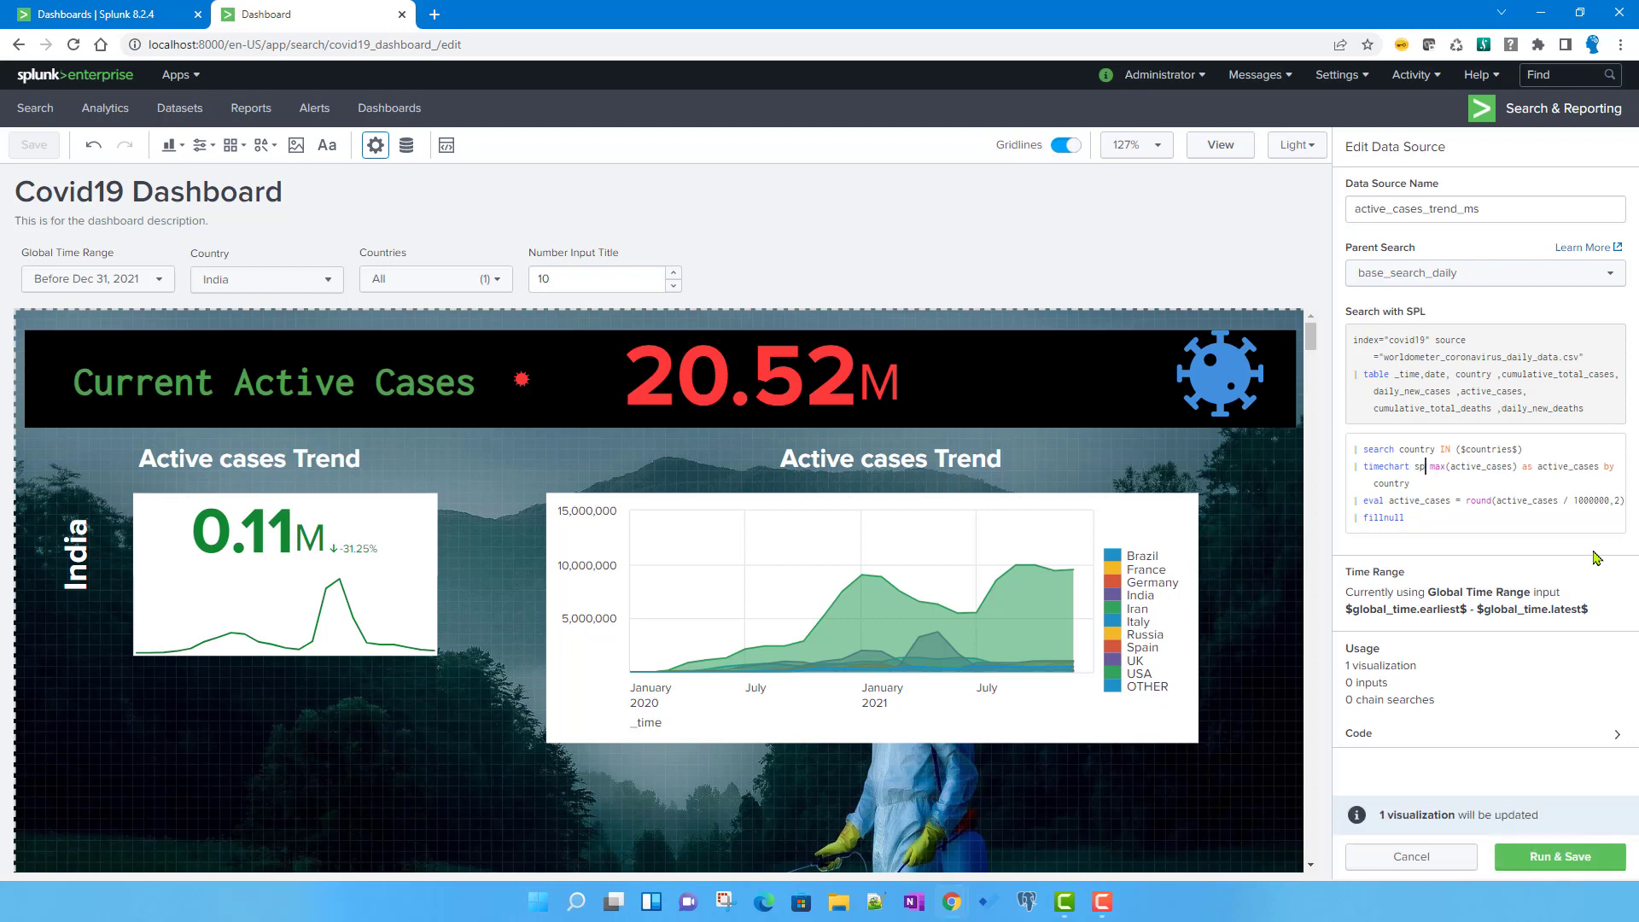
pyautogui.write('an=')
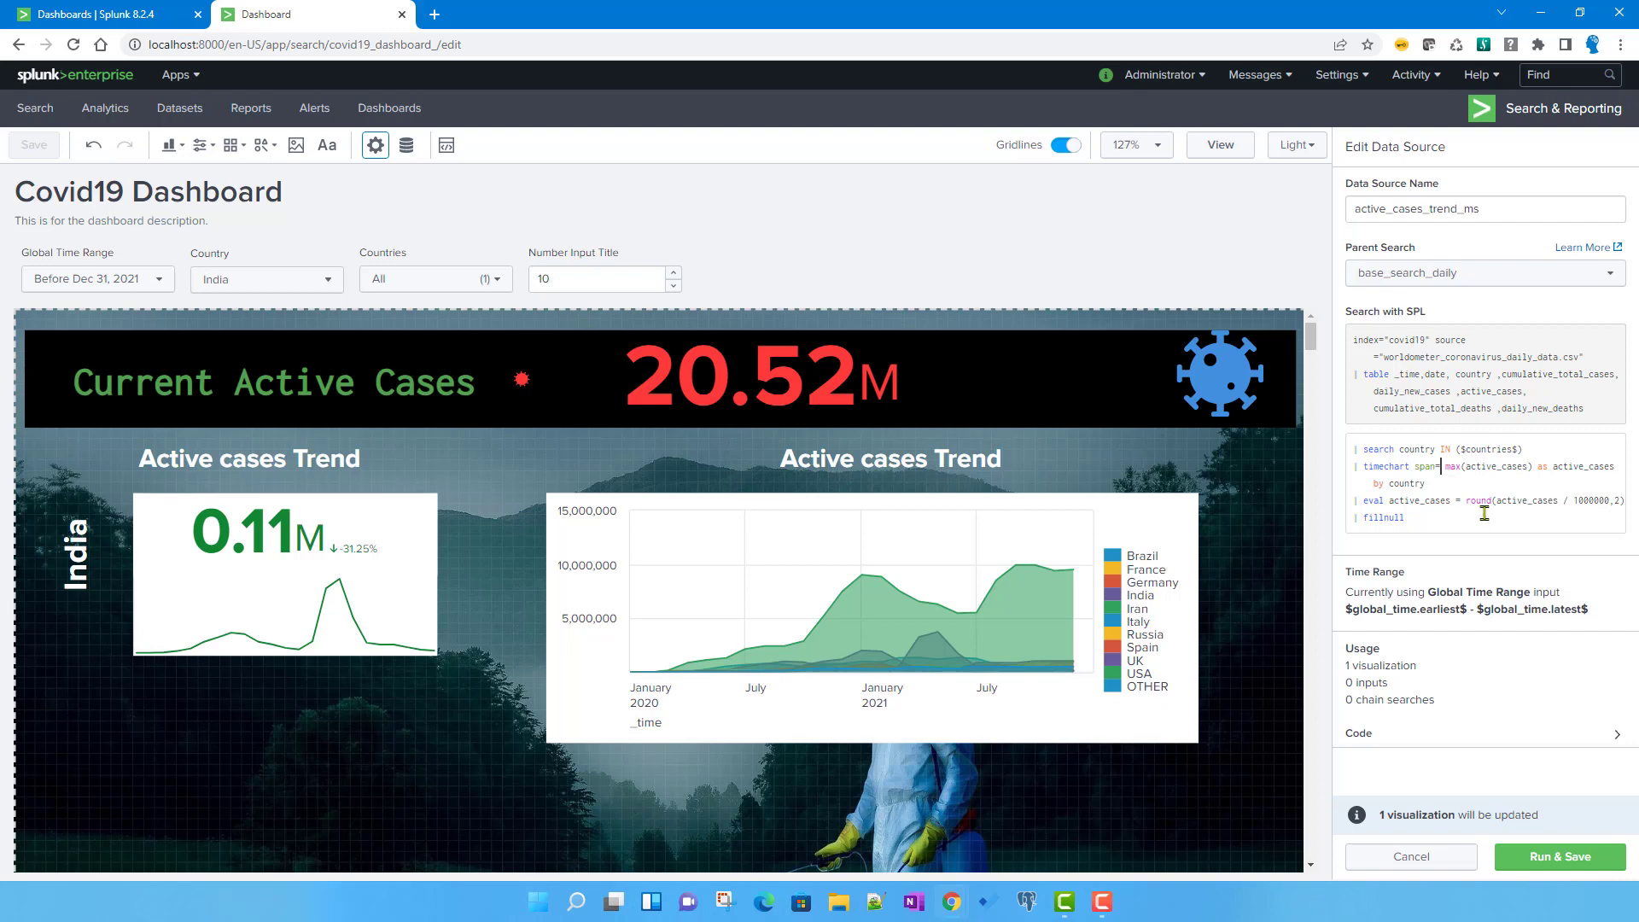
pyautogui.write('1d')
pyautogui.click(1572, 858)
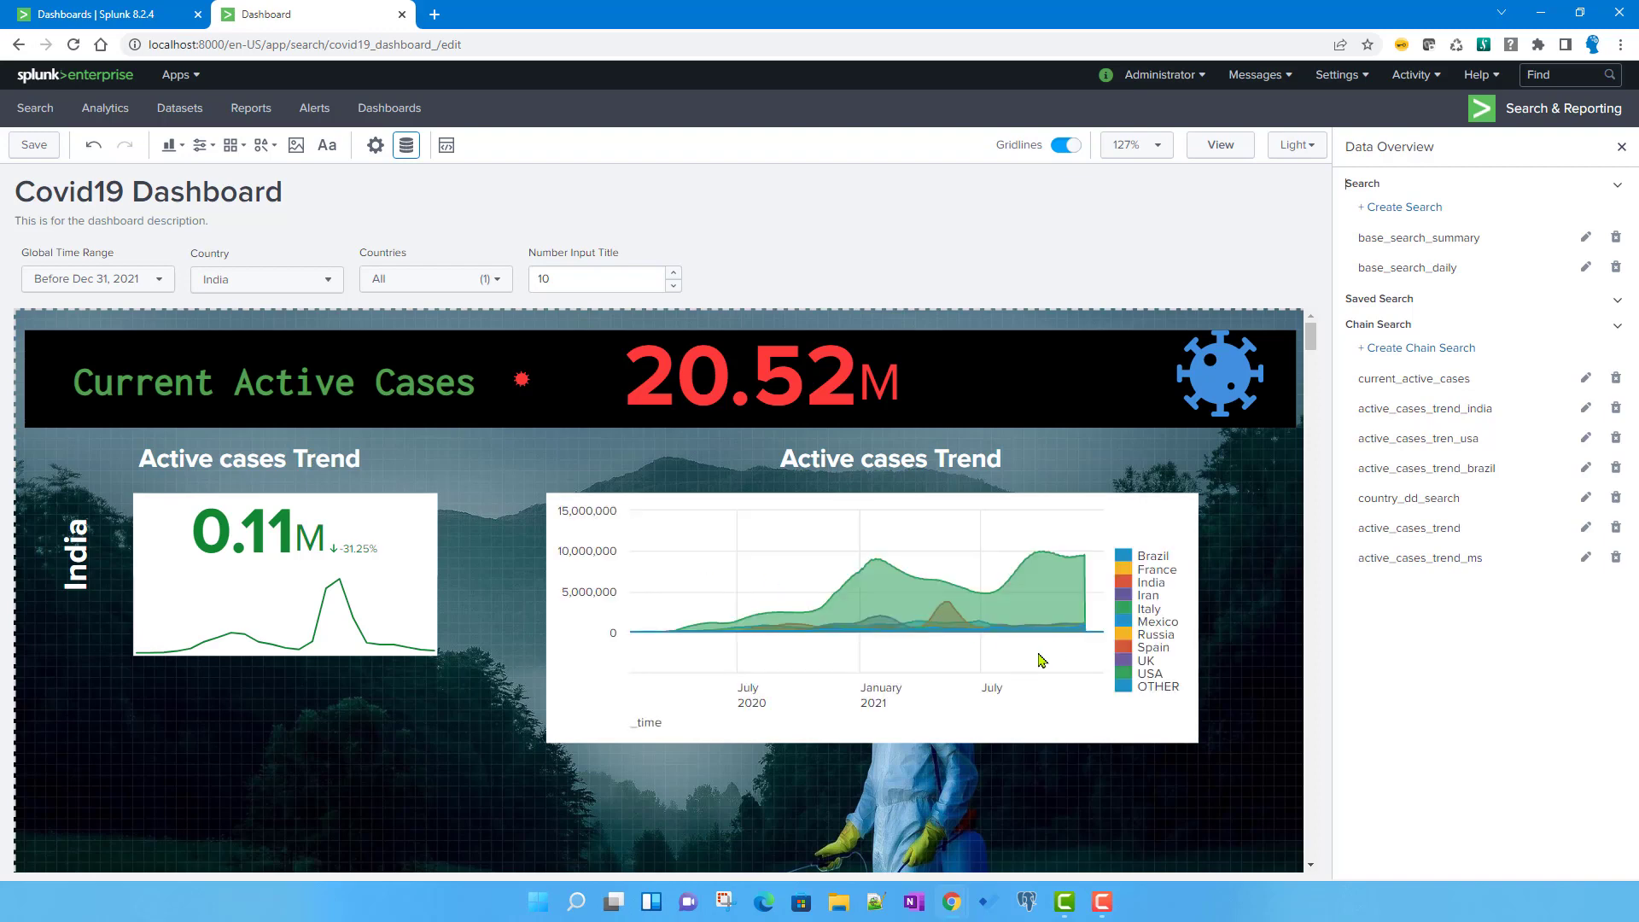
# - View the dashboard, open the area chart's query in Search to examine its daily results, and close that search
pyautogui.click(1138, 541)
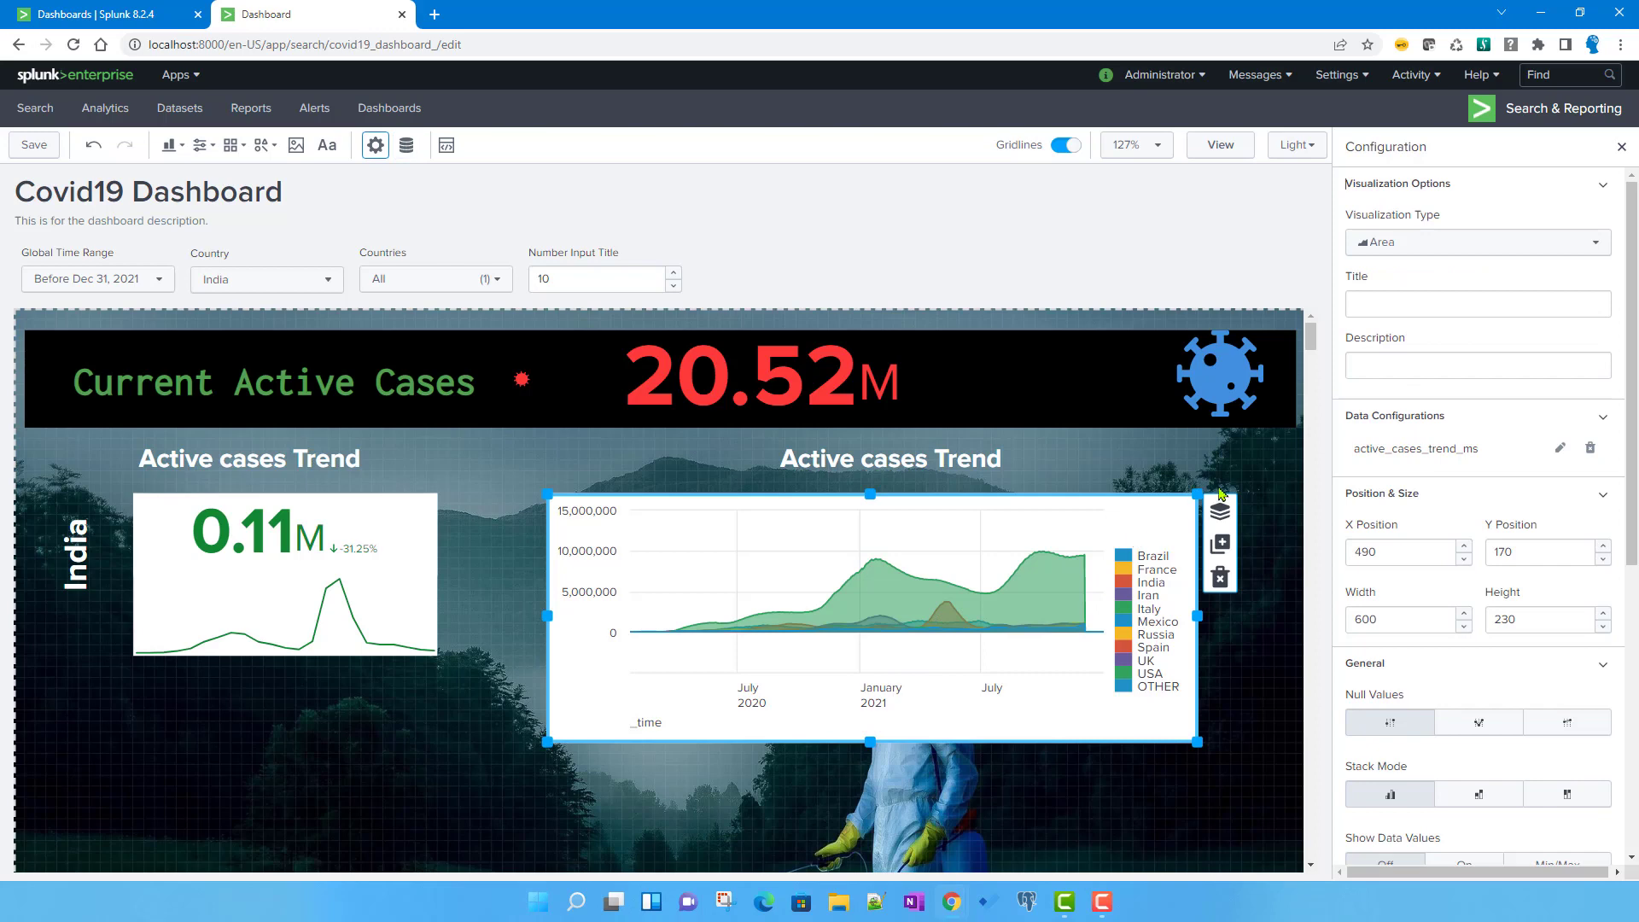
pyautogui.click(1221, 145)
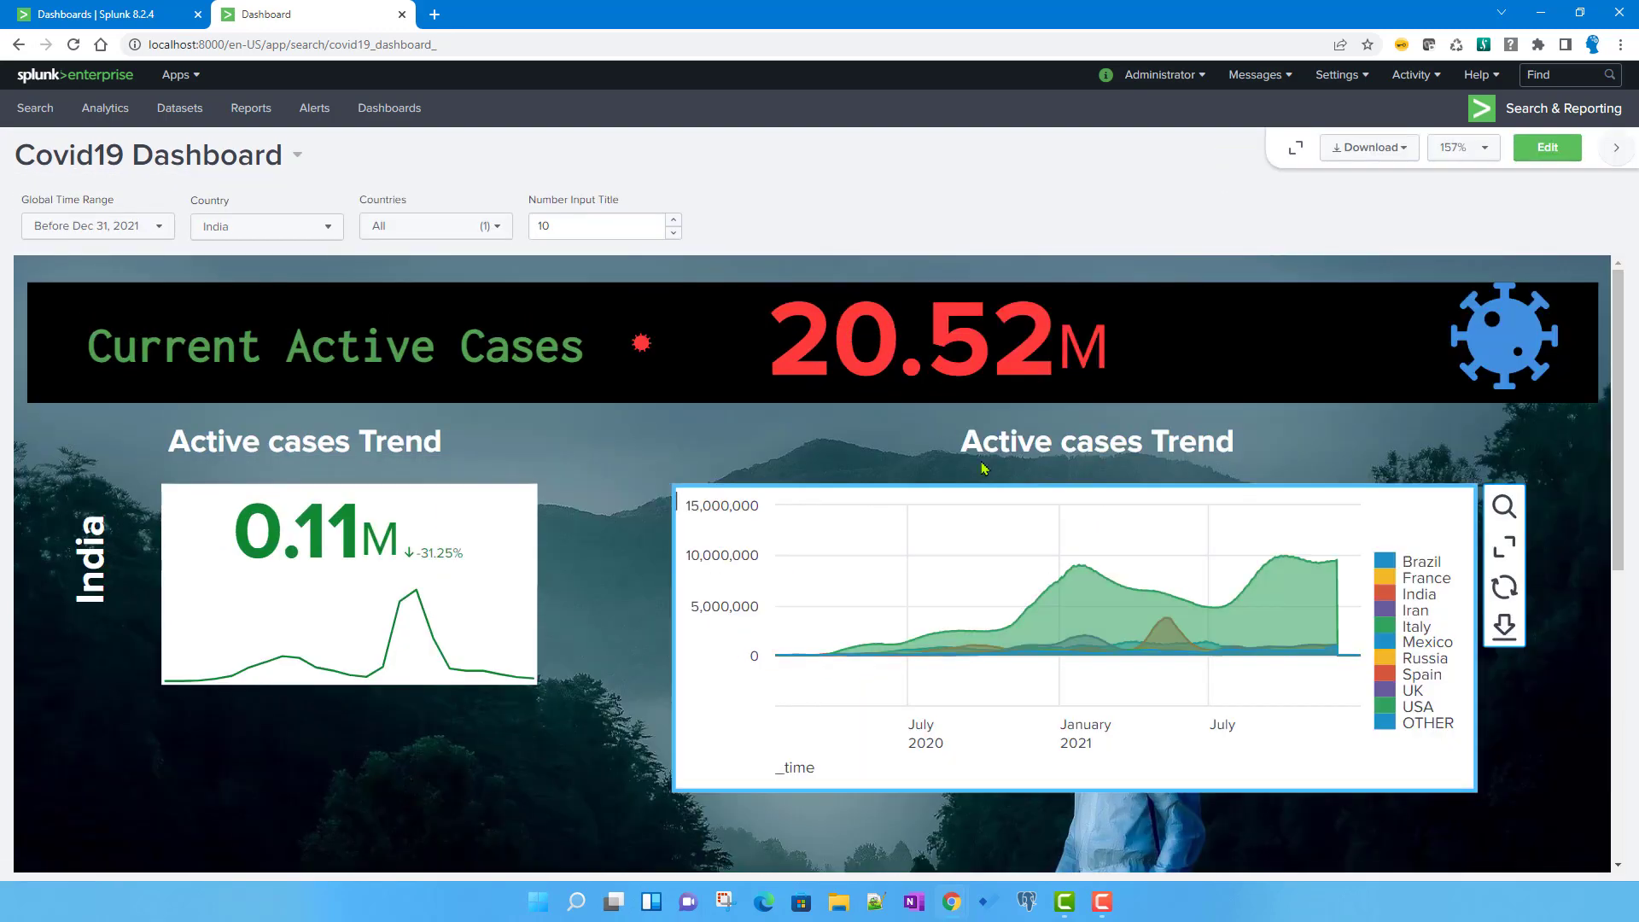
pyautogui.click(1499, 514)
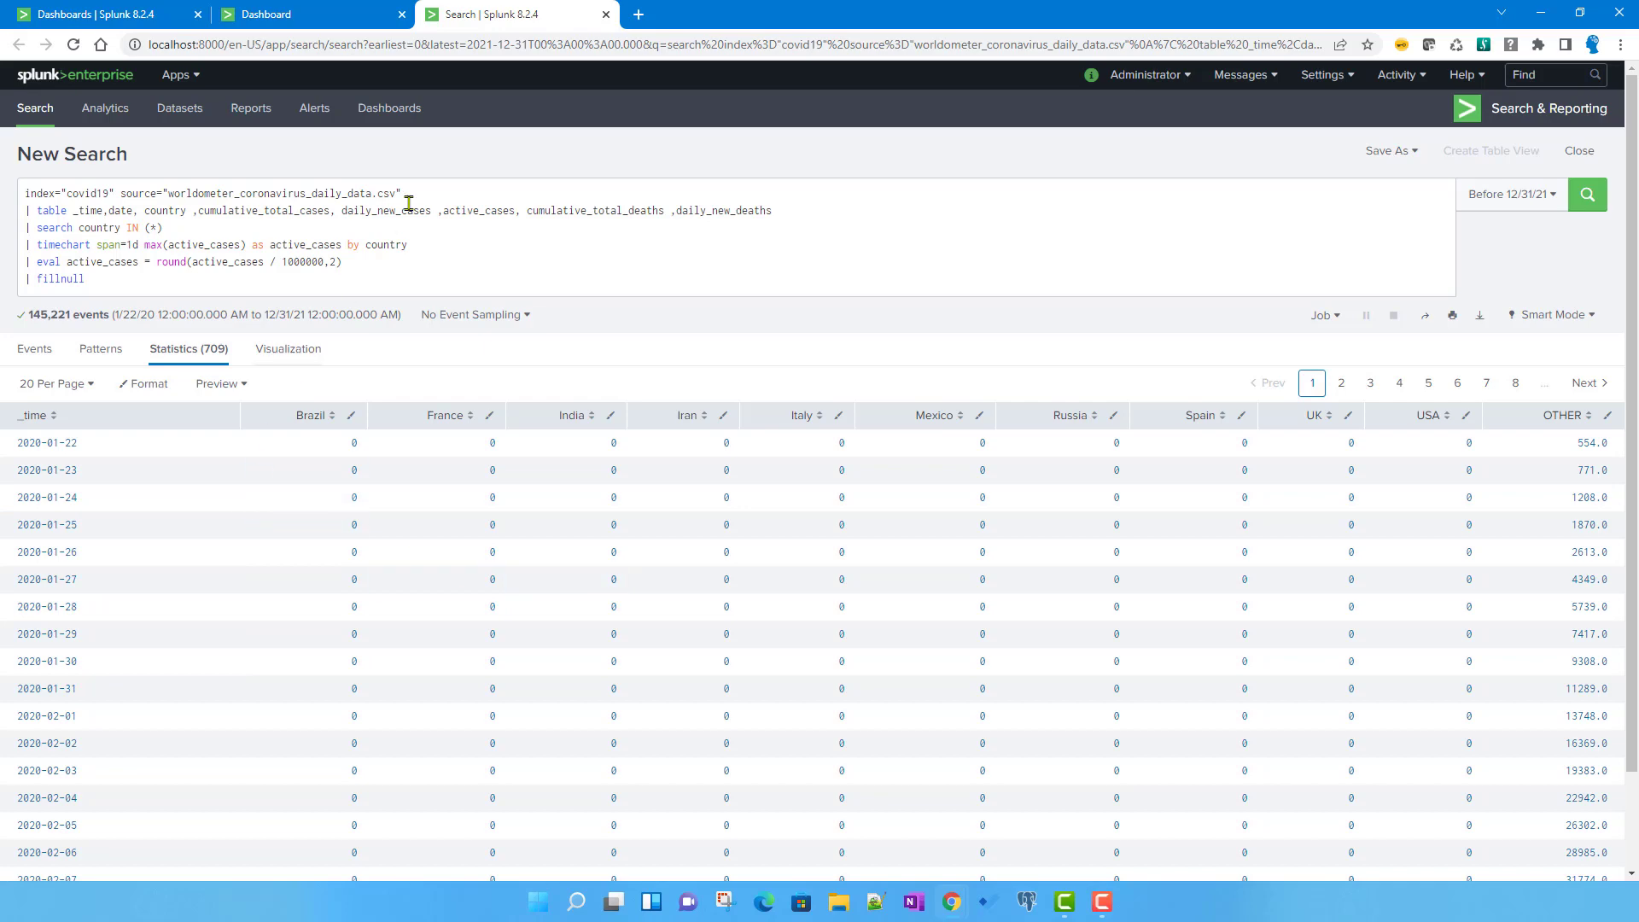
pyautogui.click(604, 15)
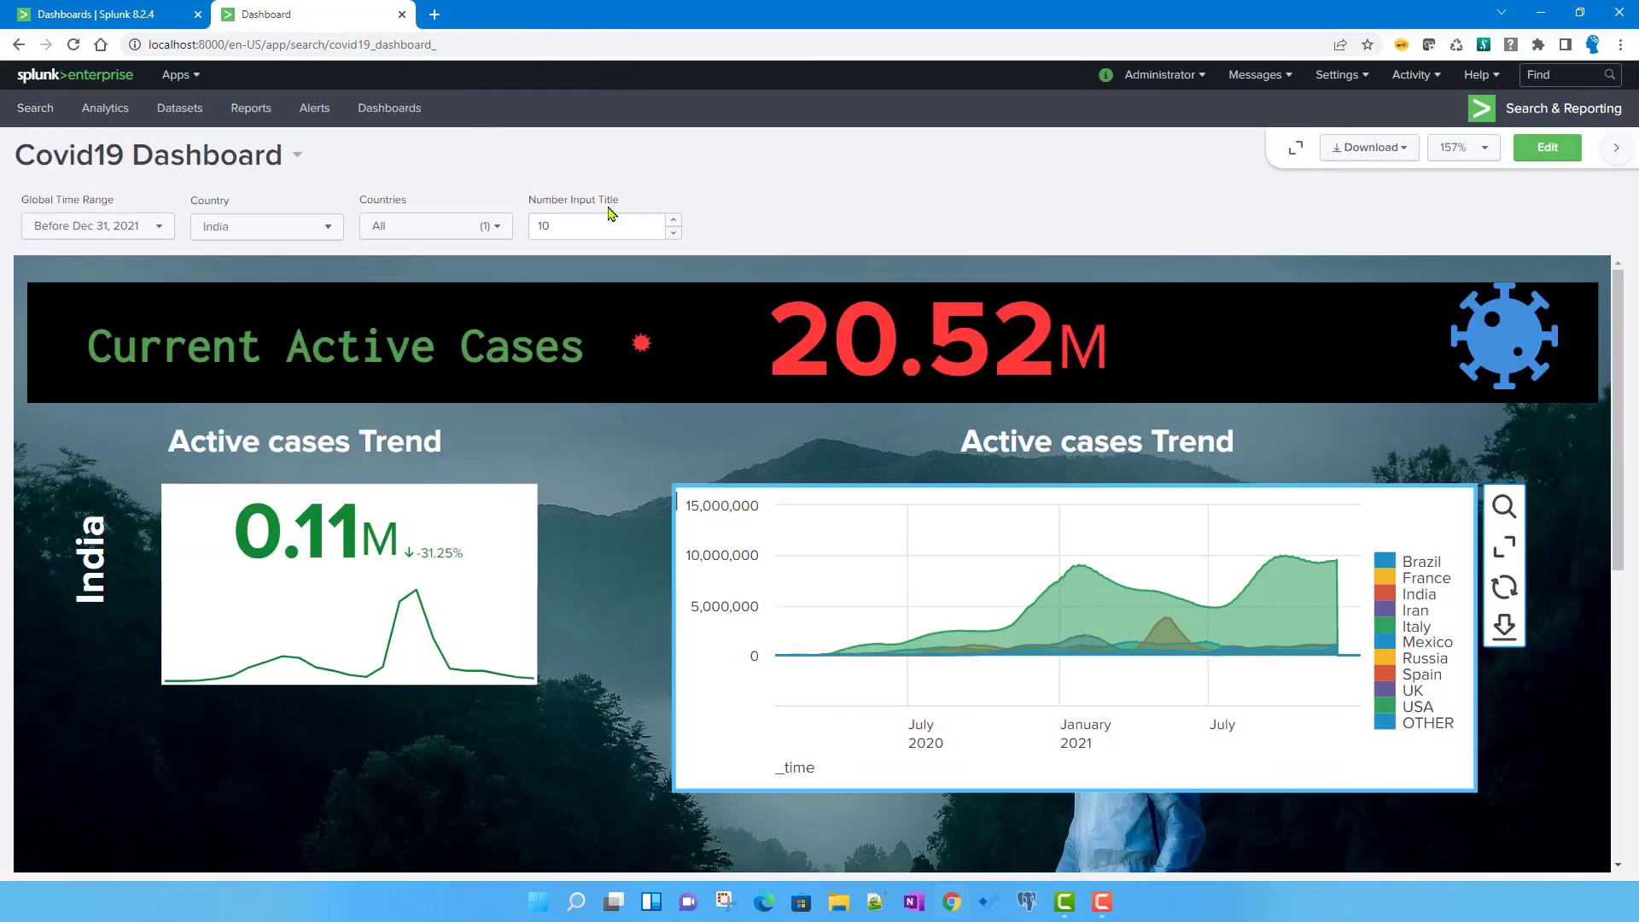
# - Reopen the dashboard for editing, title the number input "Timechart Span(In Days)" and name its token span
pyautogui.click(1542, 152)
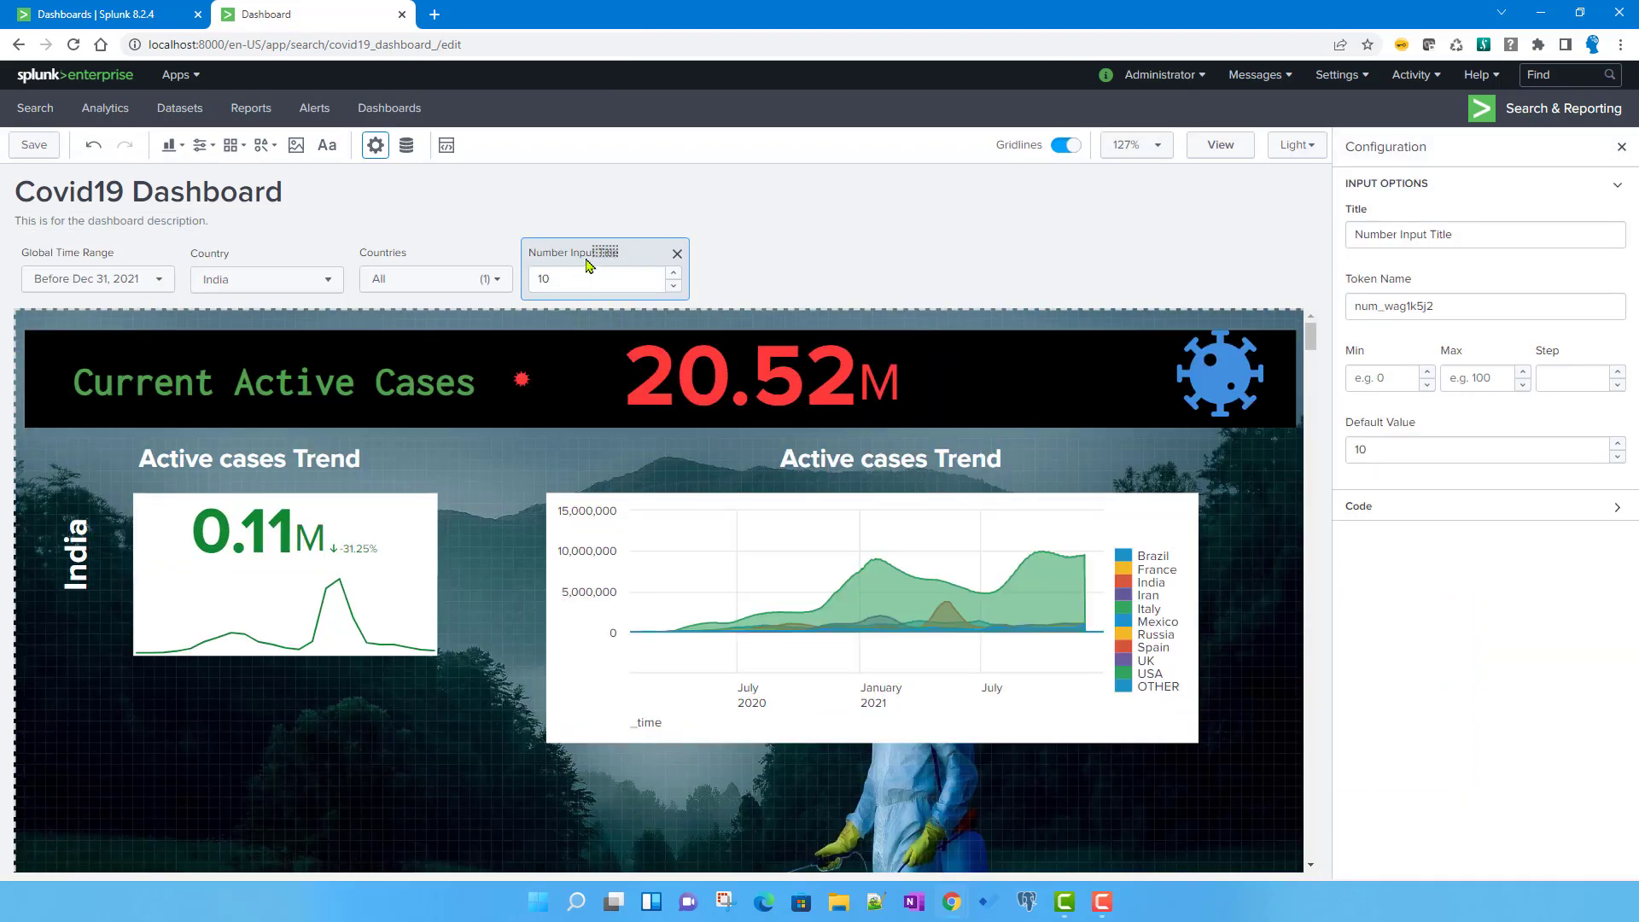
pyautogui.tripleClick(1463, 235)
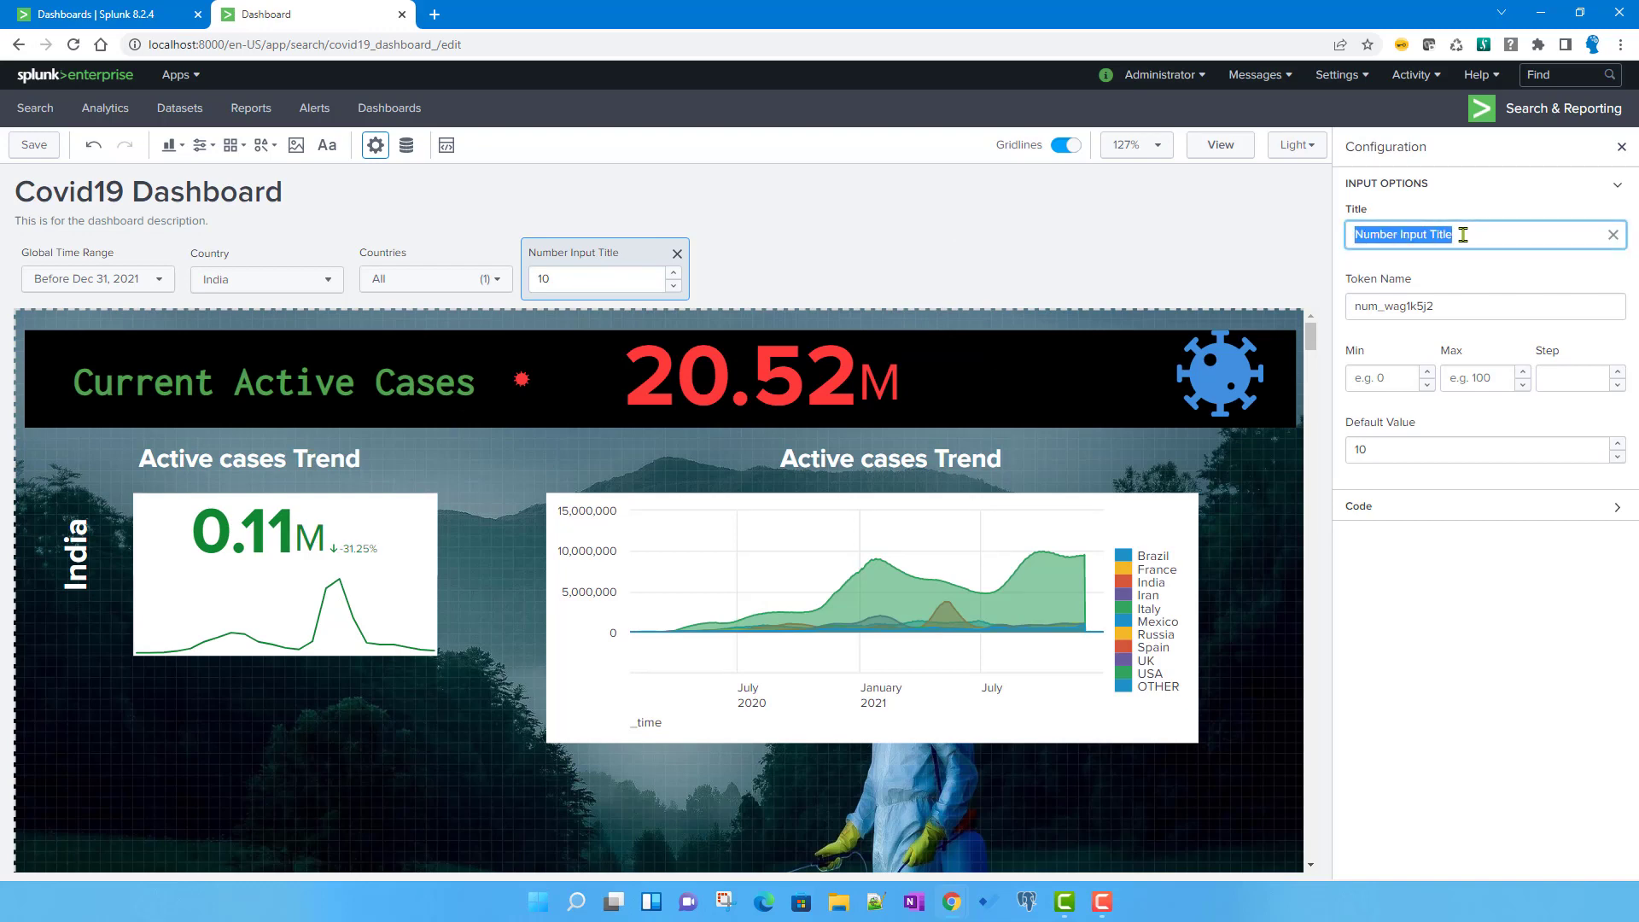
pyautogui.write('T')
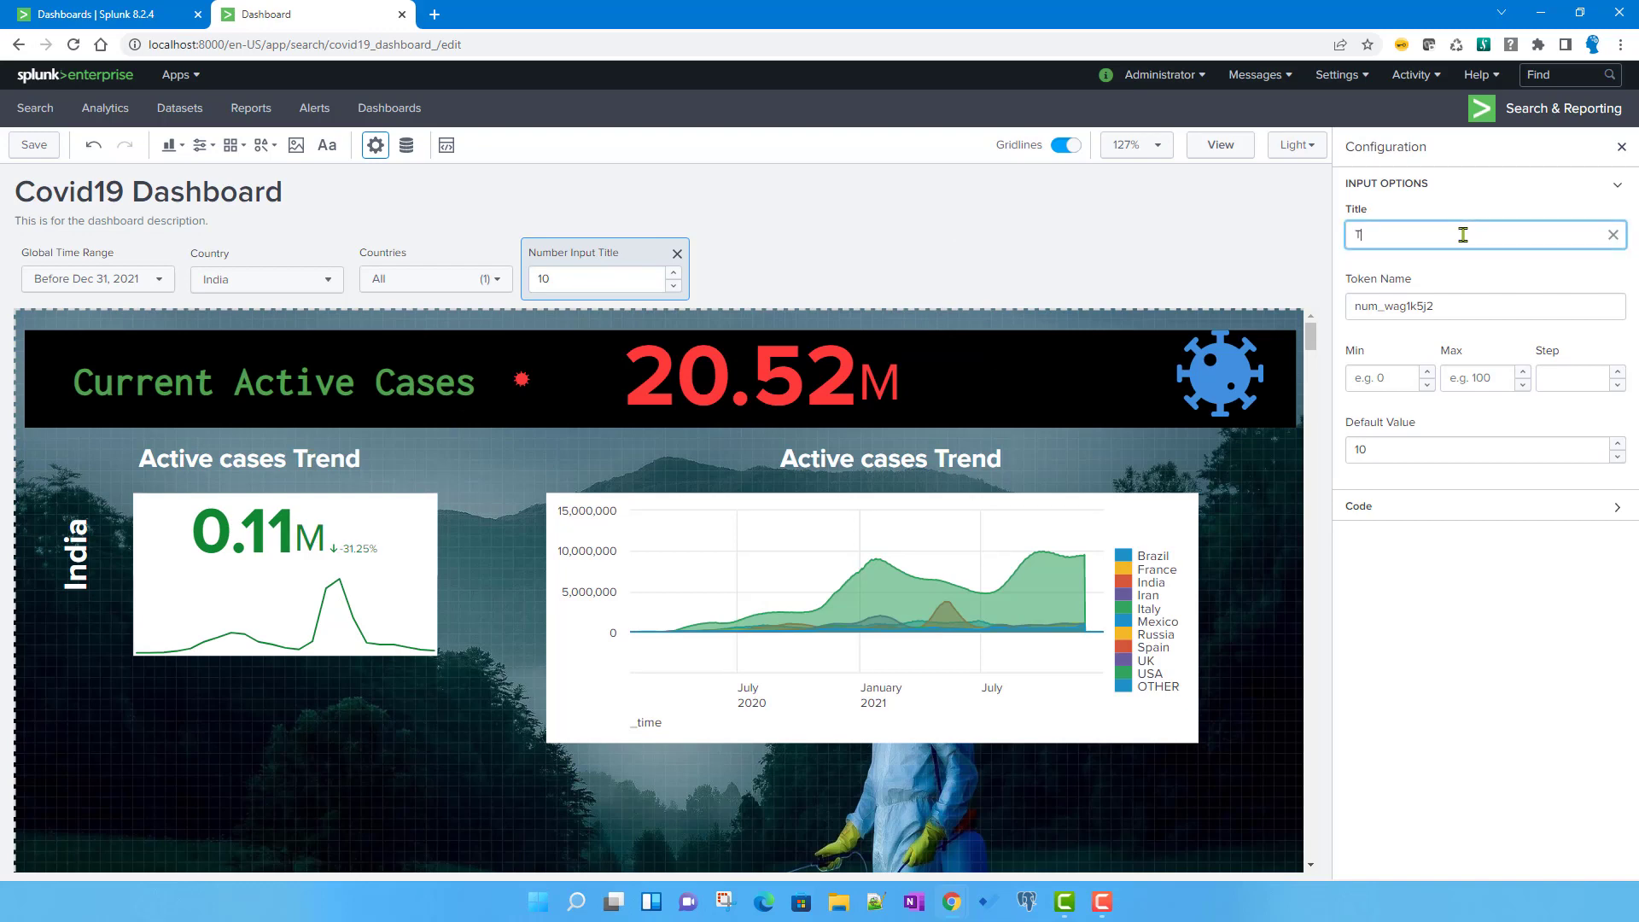
pyautogui.write('imechart Spna')
pyautogui.press('BackSpace')
pyautogui.press('BackSpace')
pyautogui.write('an(In Day')
pyautogui.doubleClick(1500, 303)
pyautogui.write('s')
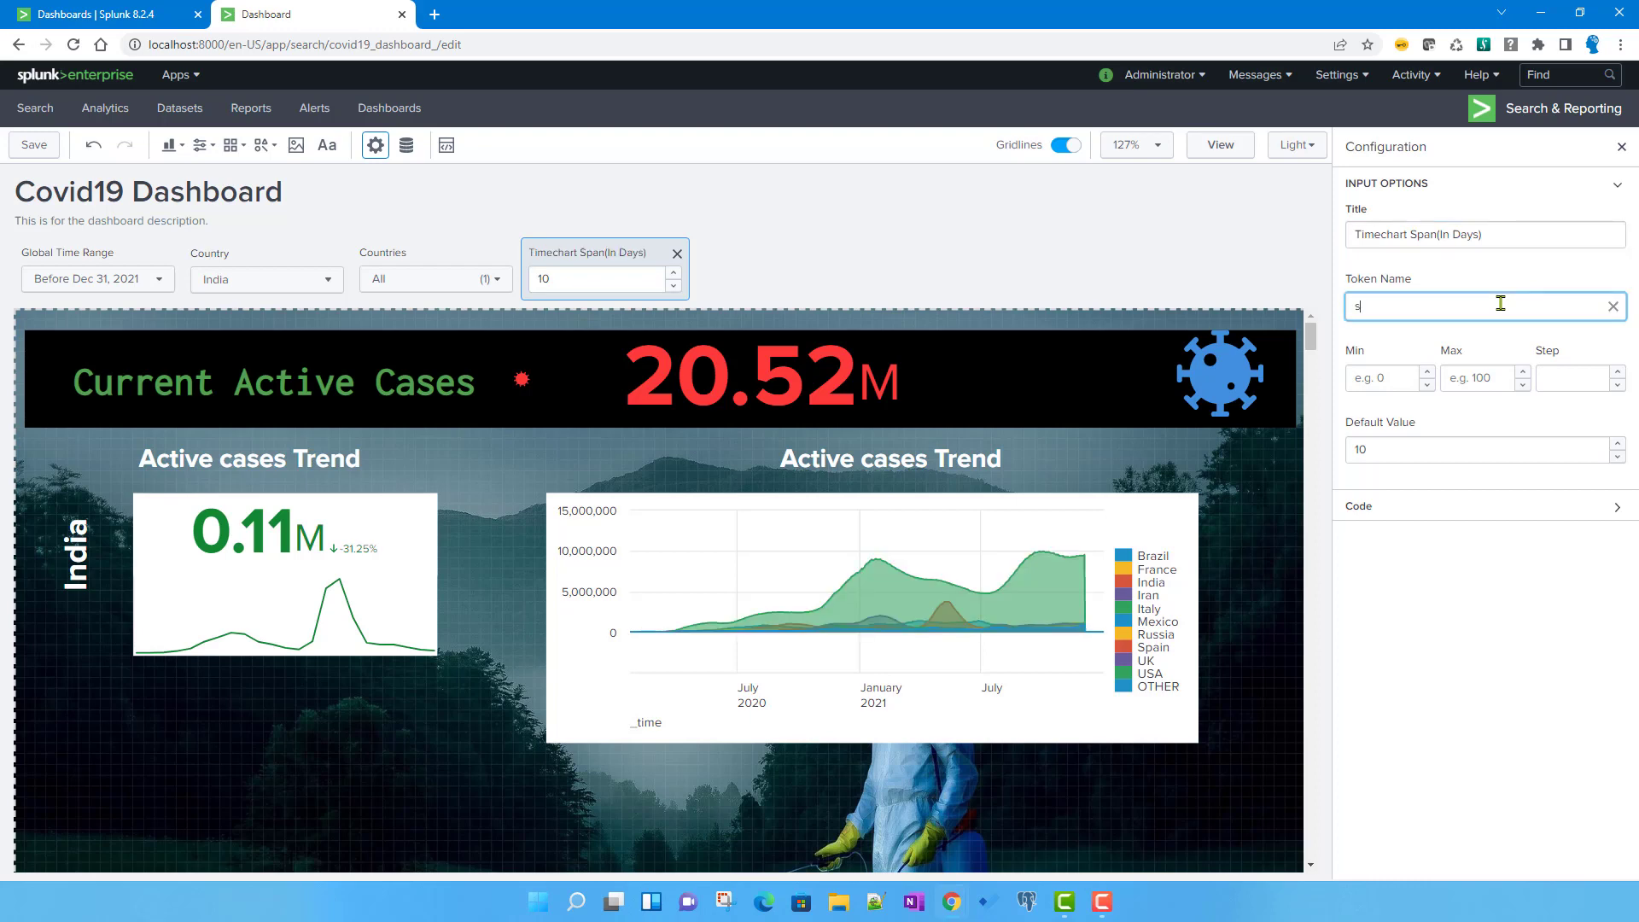
pyautogui.write('pan')
# - Set the number input's minimum to 2, maximum to 20 and step to 3, and save the dashboard
pyautogui.click(1380, 377)
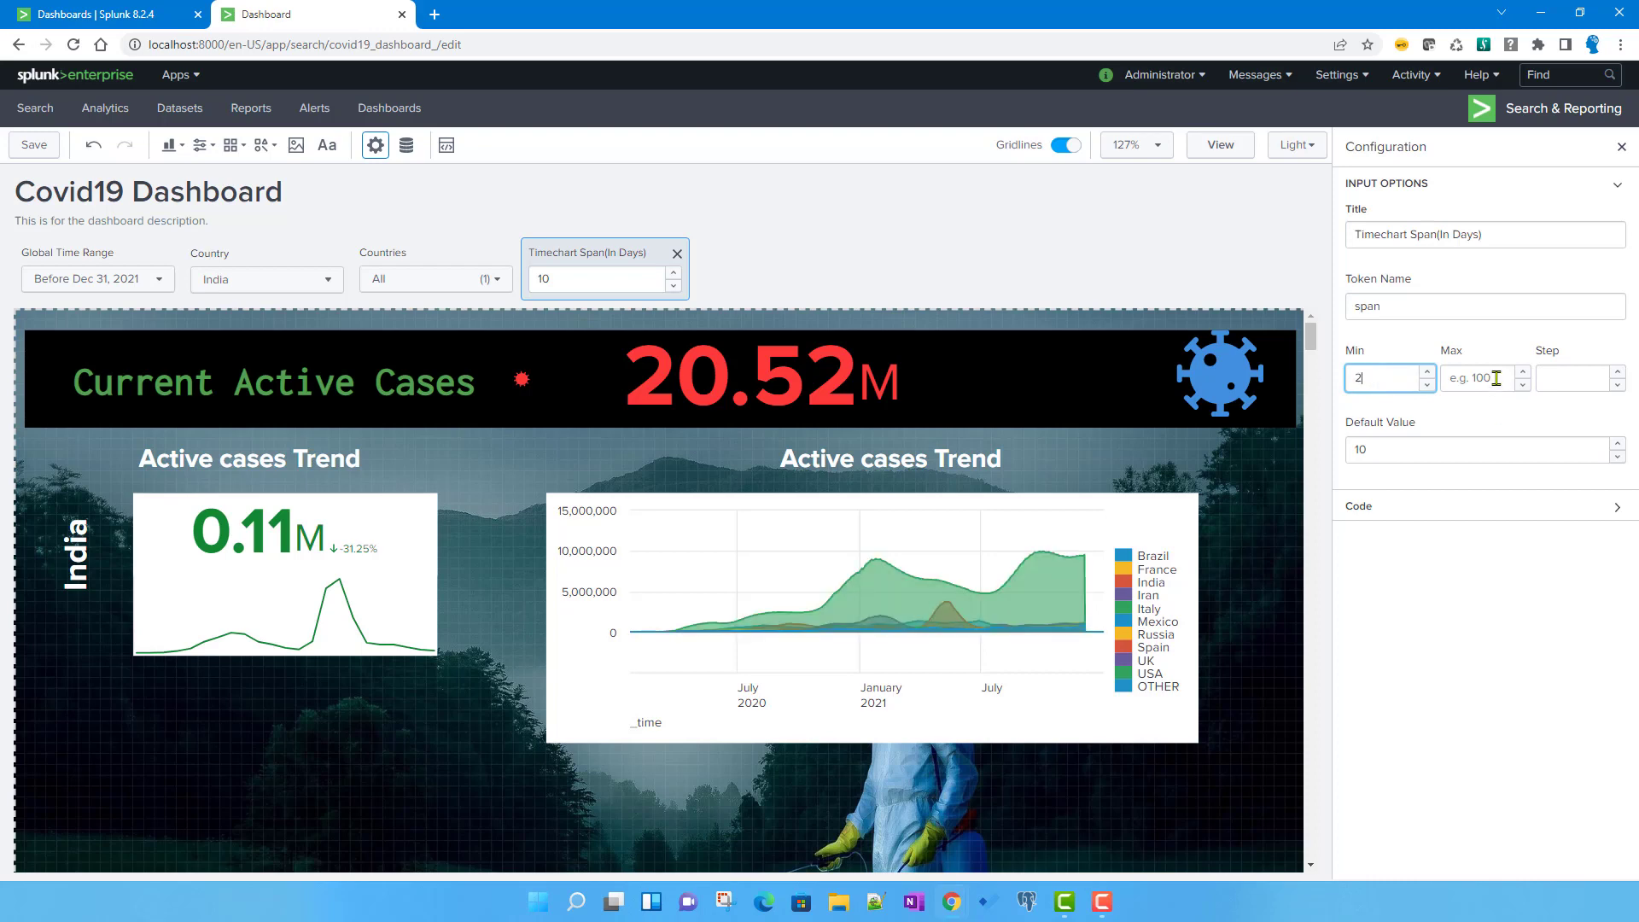
pyautogui.write('20')
pyautogui.click(1572, 379)
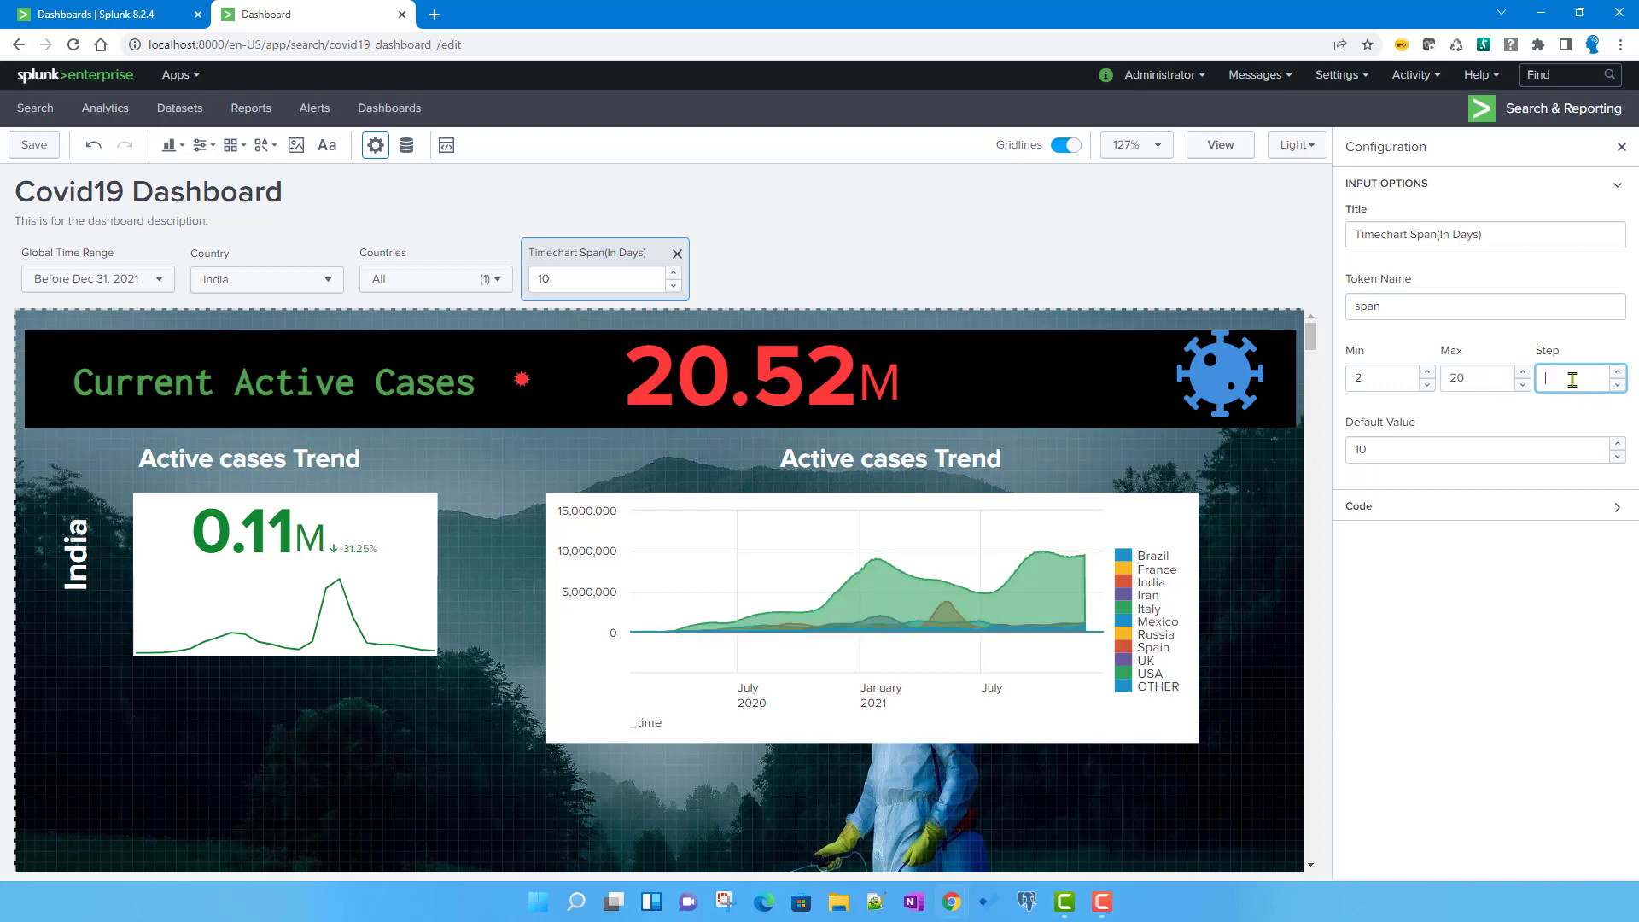
pyautogui.write('3')
pyautogui.click(1503, 615)
pyautogui.click(36, 146)
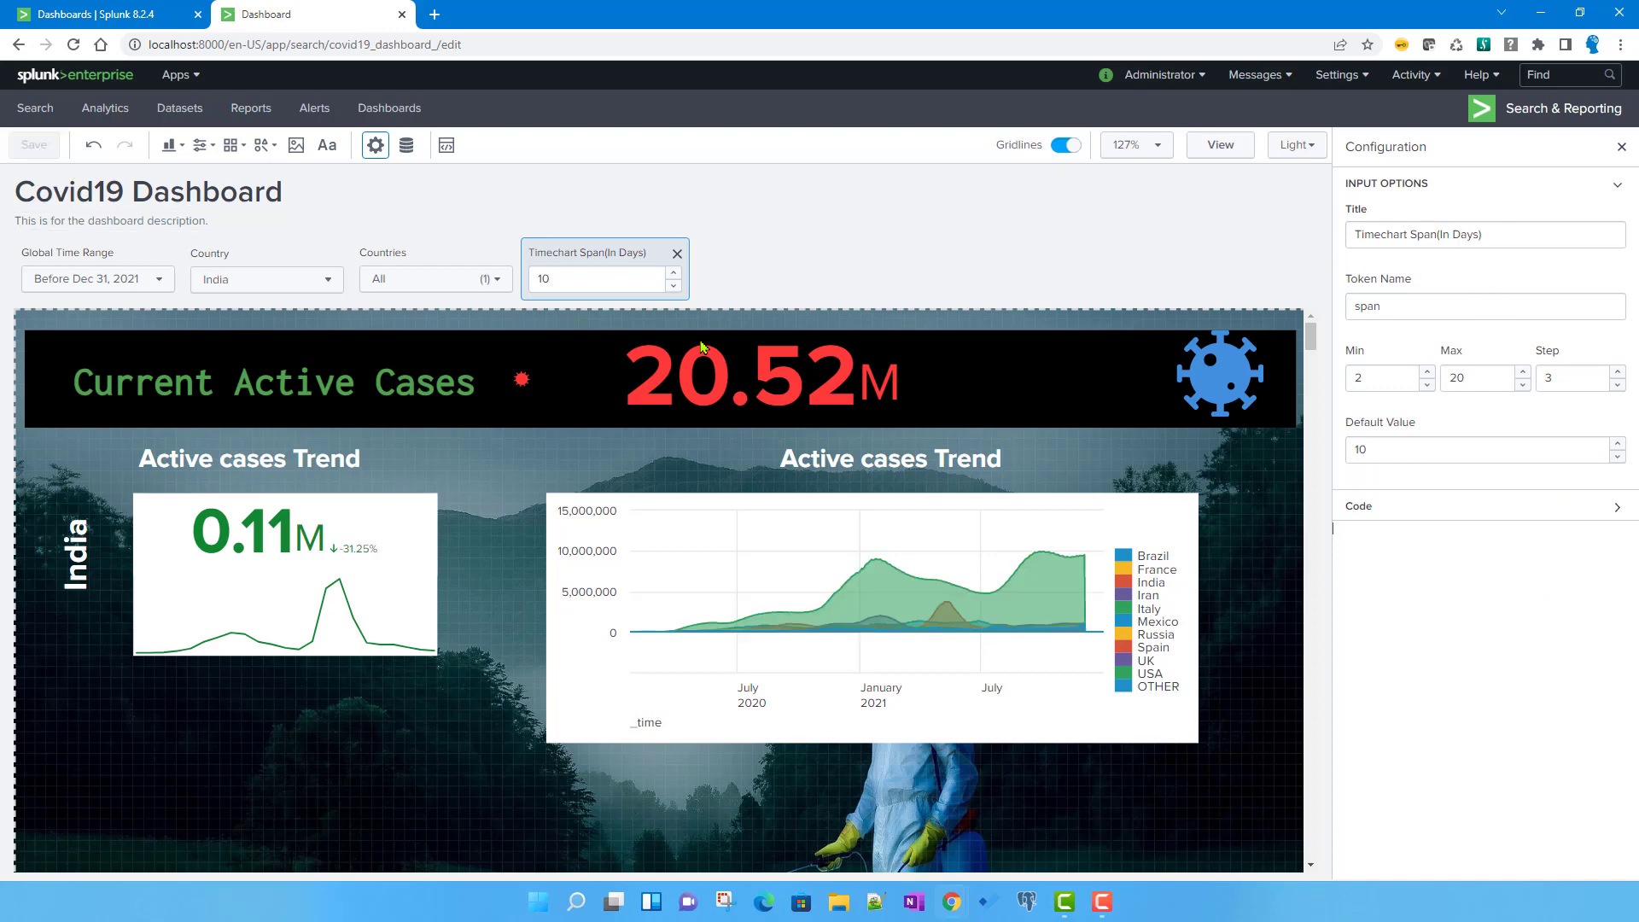
# - Switch the dashboard to view mode and reload its page
pyautogui.click(1221, 145)
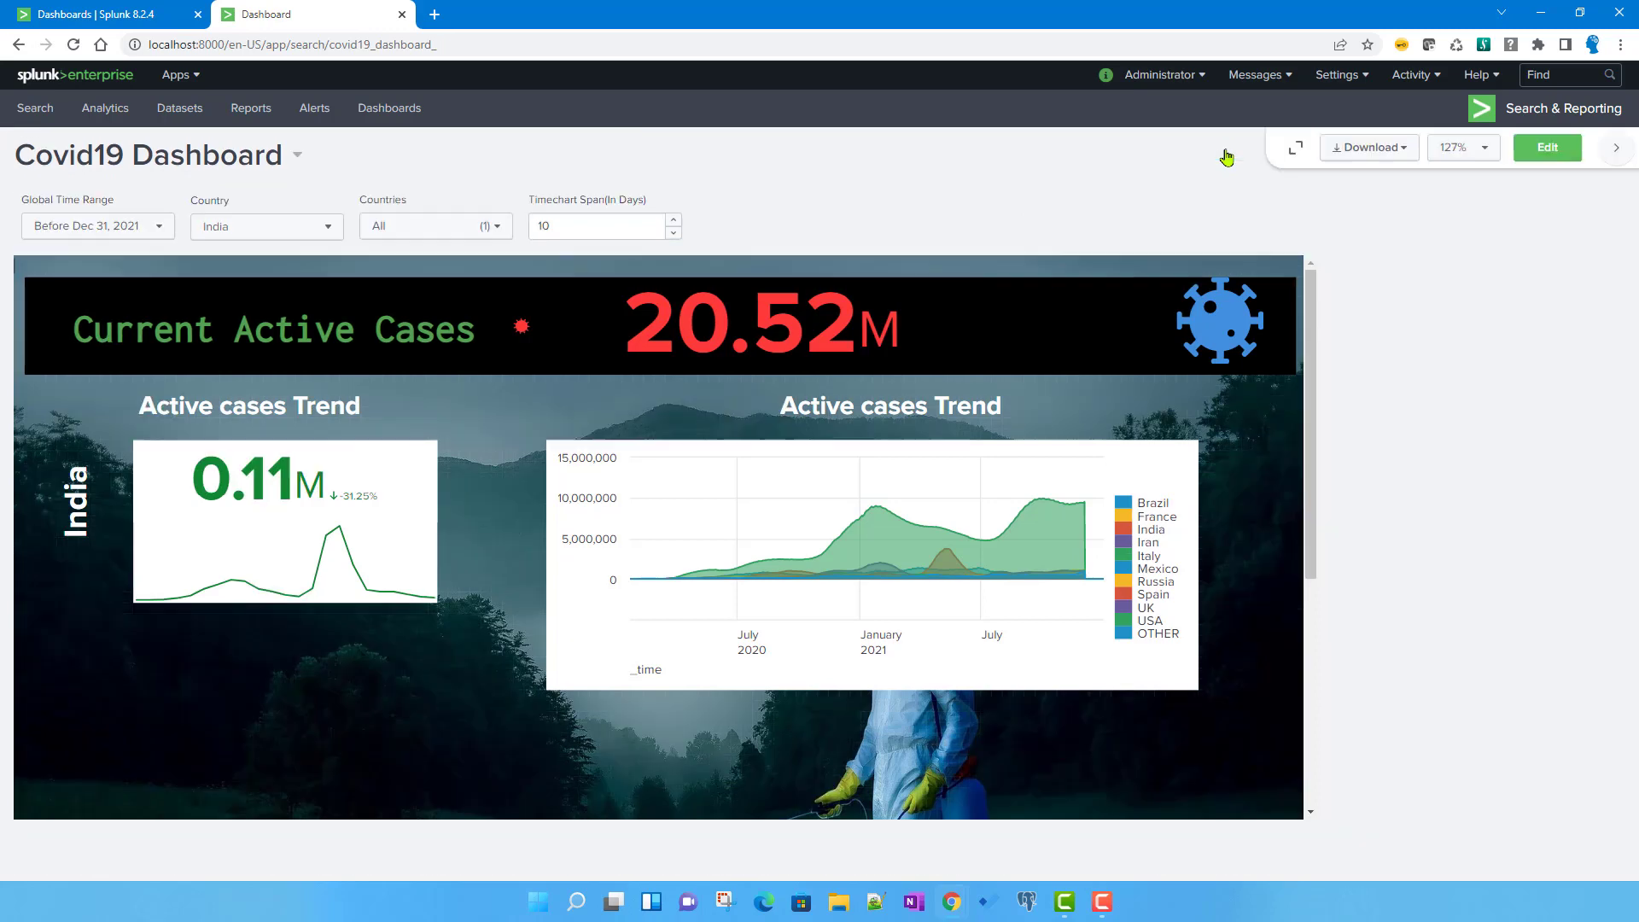
pyautogui.click(479, 42)
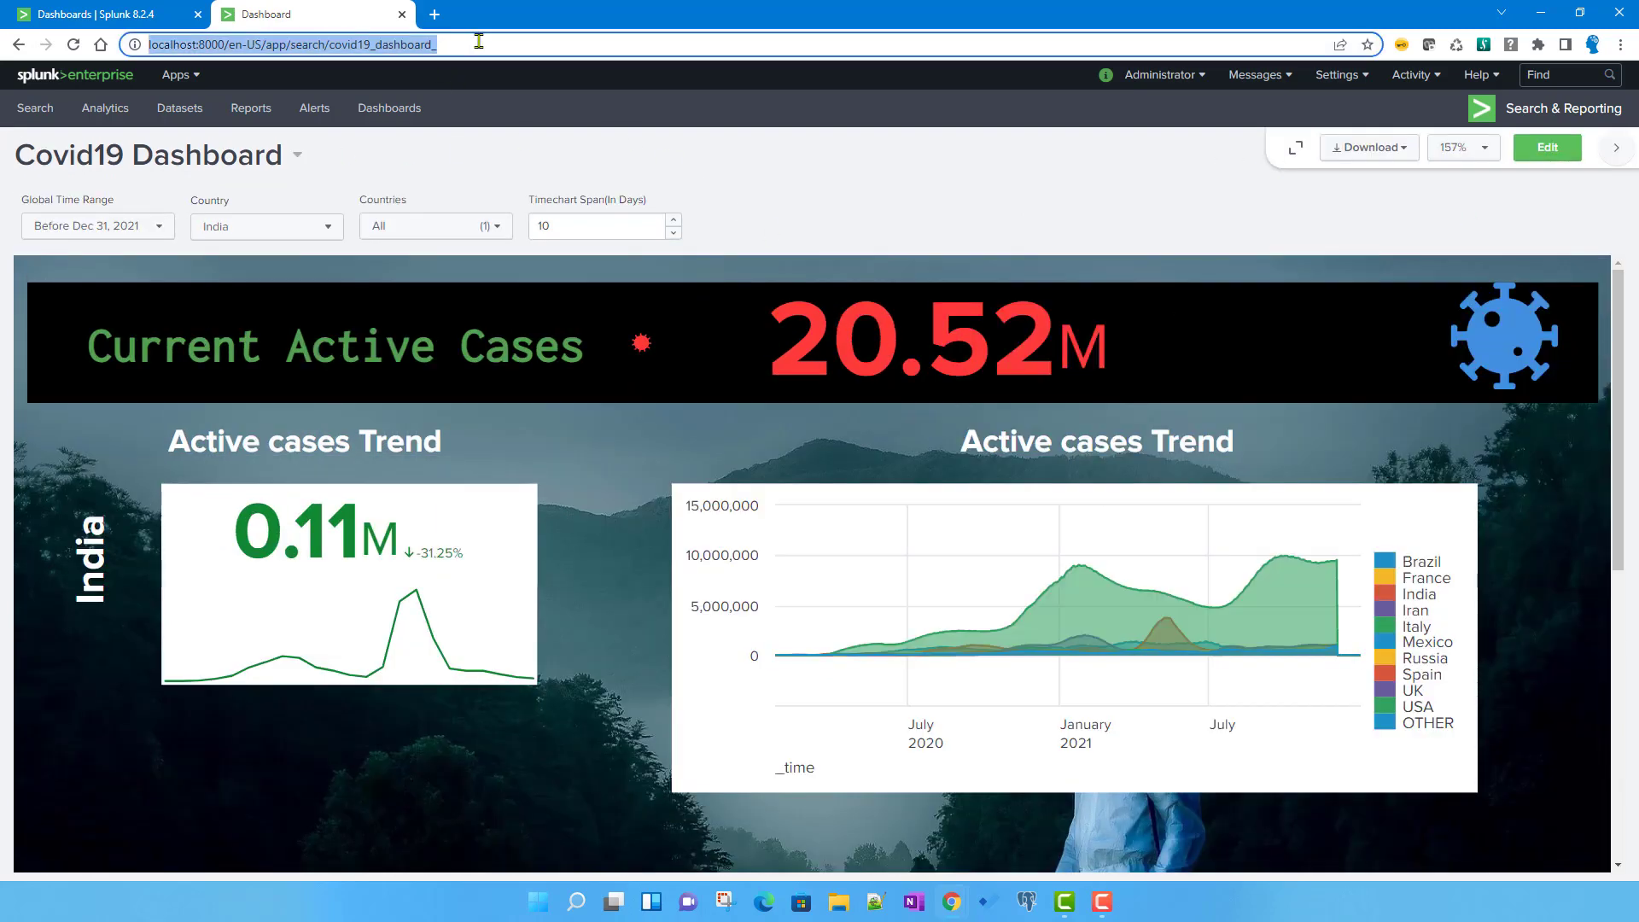
pyautogui.press('Return')
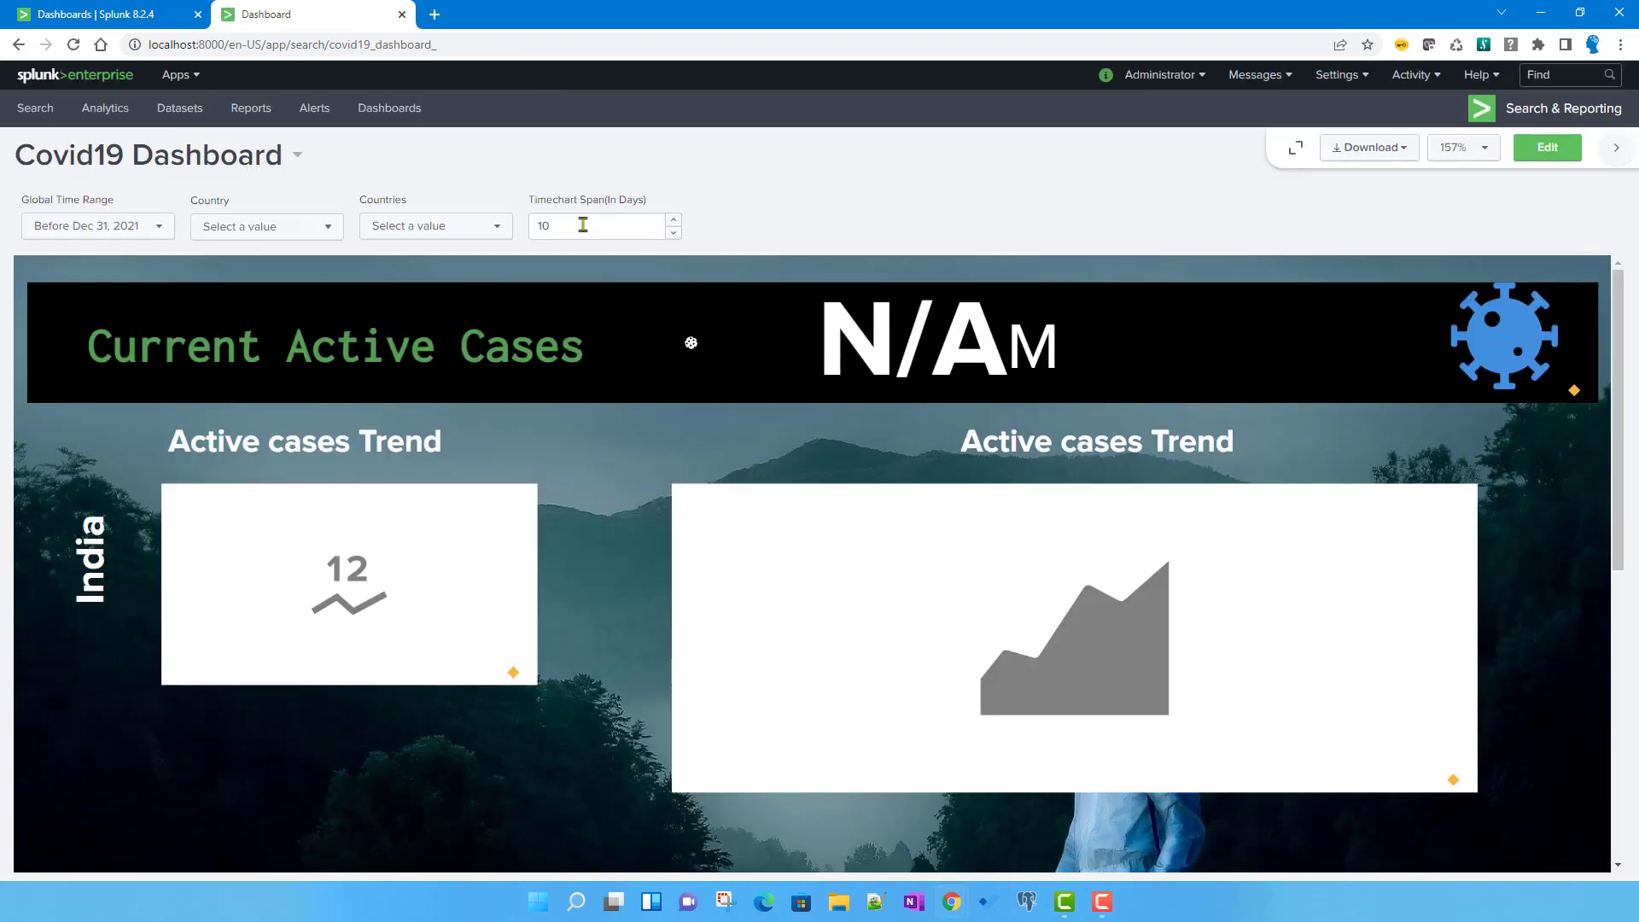
# - Set the Timechart Span(In Days) input to 2 in the dashboard view
pyautogui.click(583, 224)
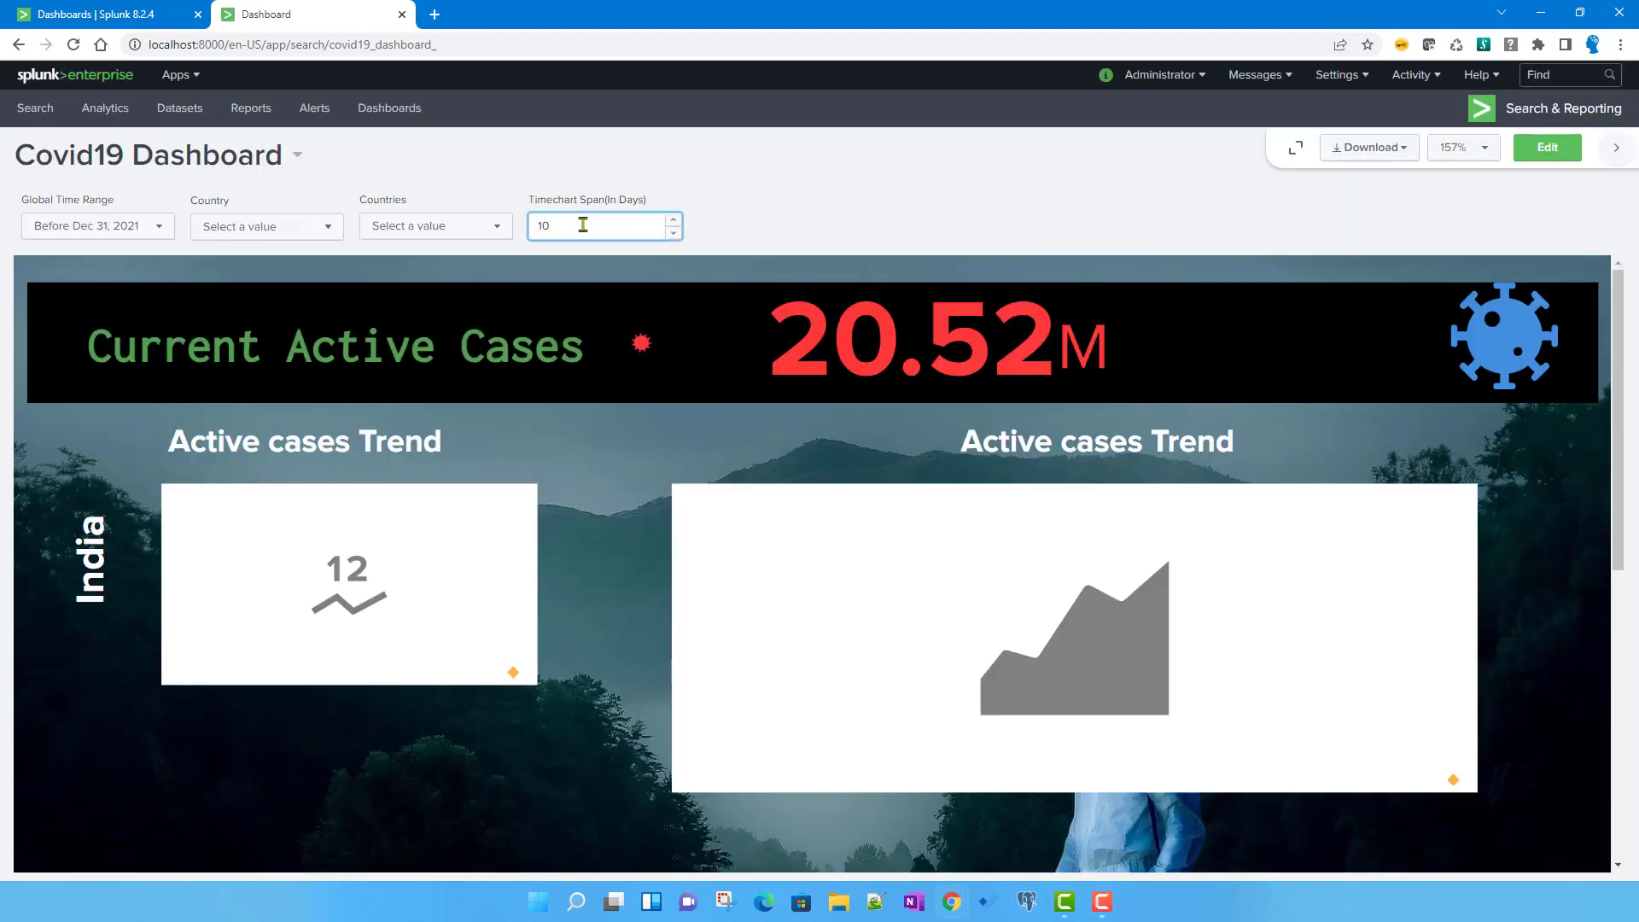
pyautogui.moveTo(583, 224); pyautogui.dragTo(501, 226)
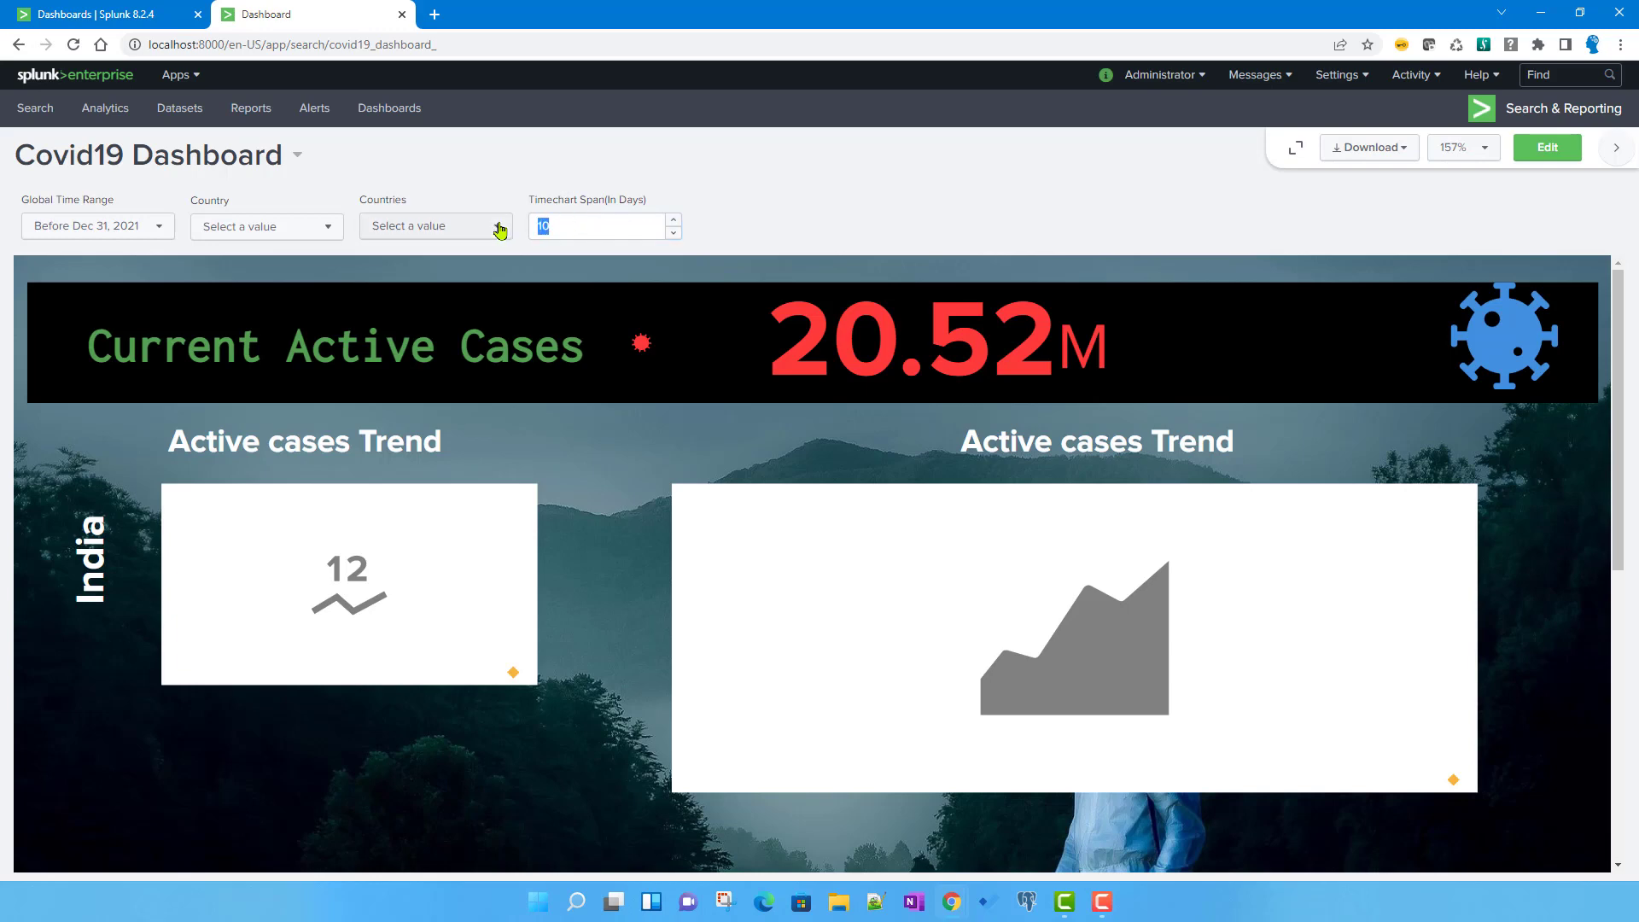
pyautogui.write('1')
pyautogui.press('BackSpace')
pyautogui.write('2')
pyautogui.click(816, 248)
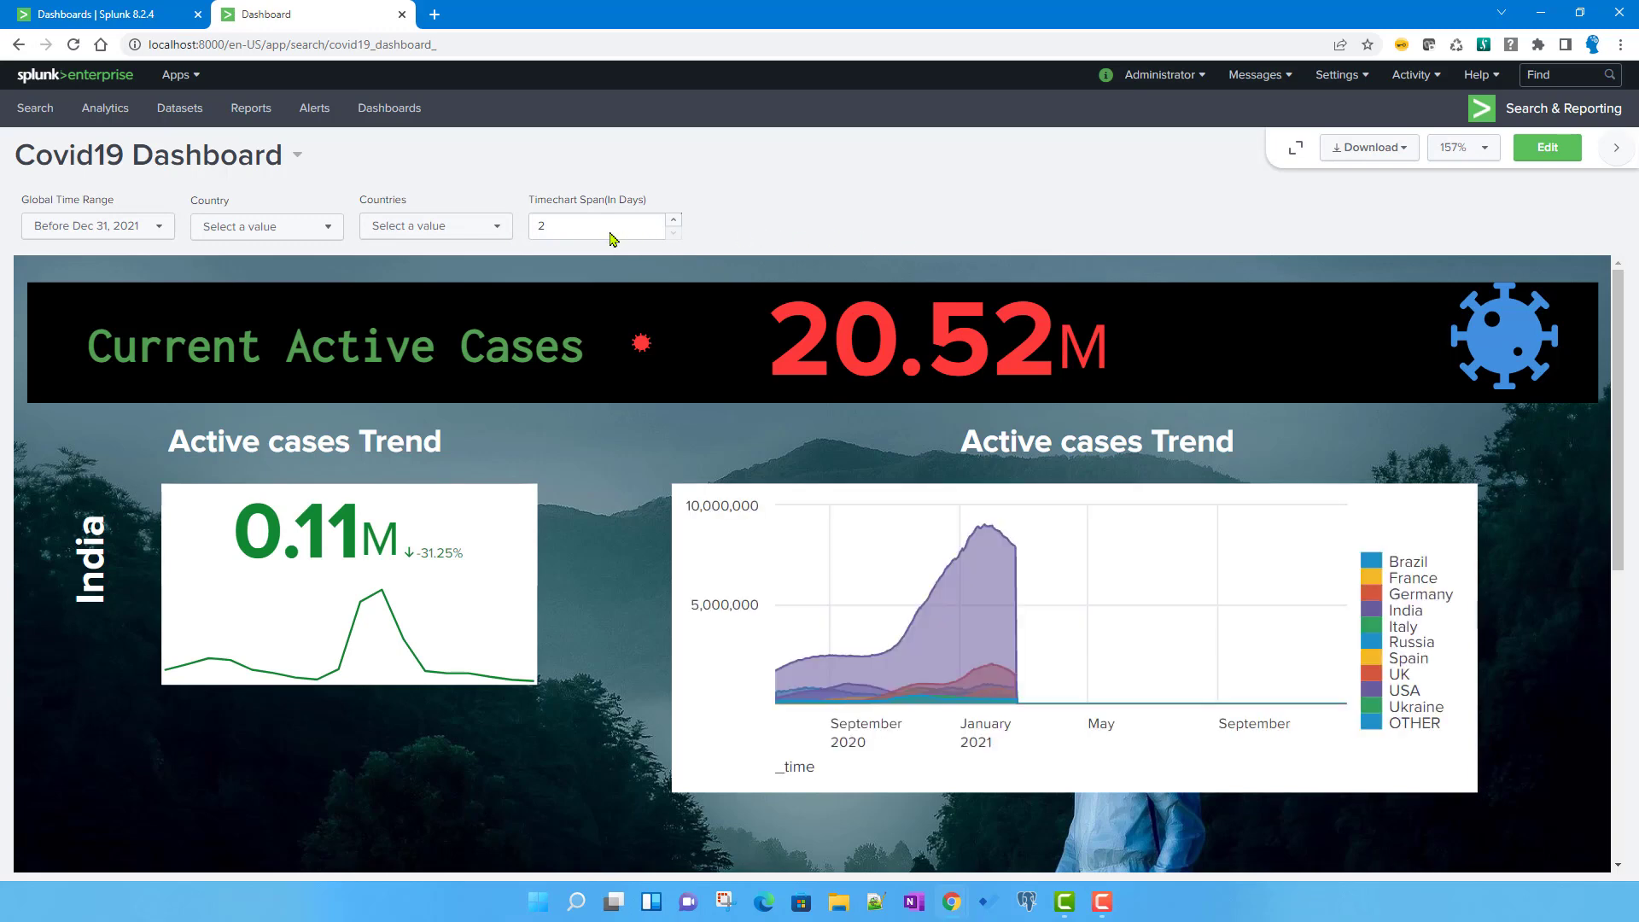
# - Set the Timechart Span(In Days) input in the dashboard view to 20
pyautogui.moveTo(541, 227); pyautogui.dragTo(480, 230)
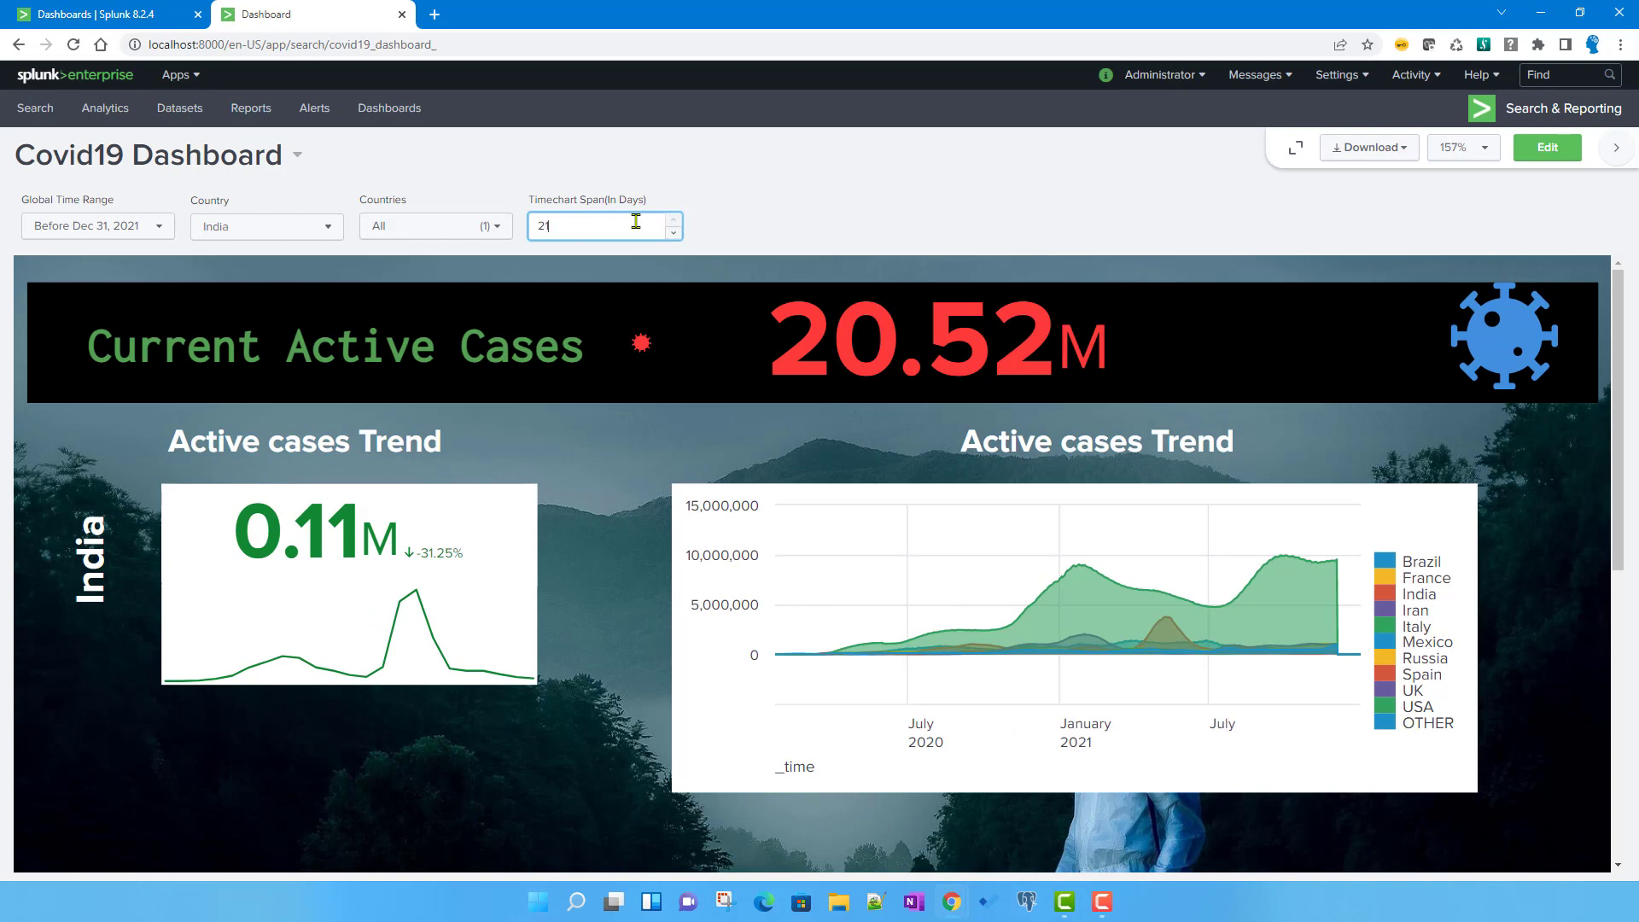
pyautogui.press('BackSpace')
pyautogui.write('0')
pyautogui.click(811, 221)
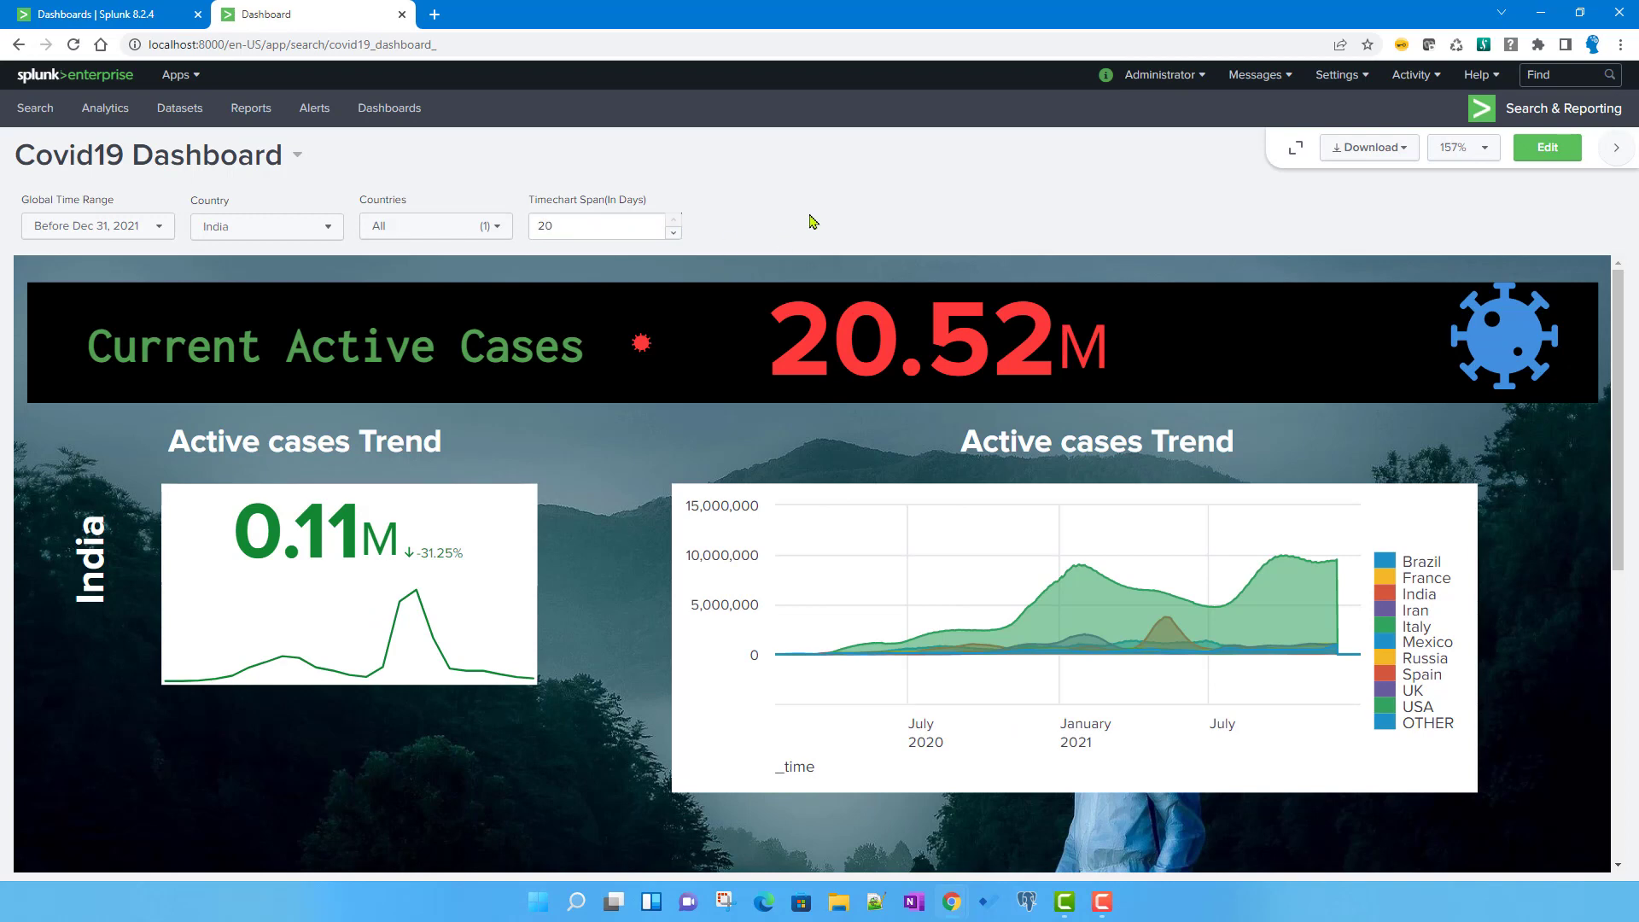
# - Clear the Timechart Span(In Days) input and increment its value to 13
pyautogui.doubleClick(587, 226)
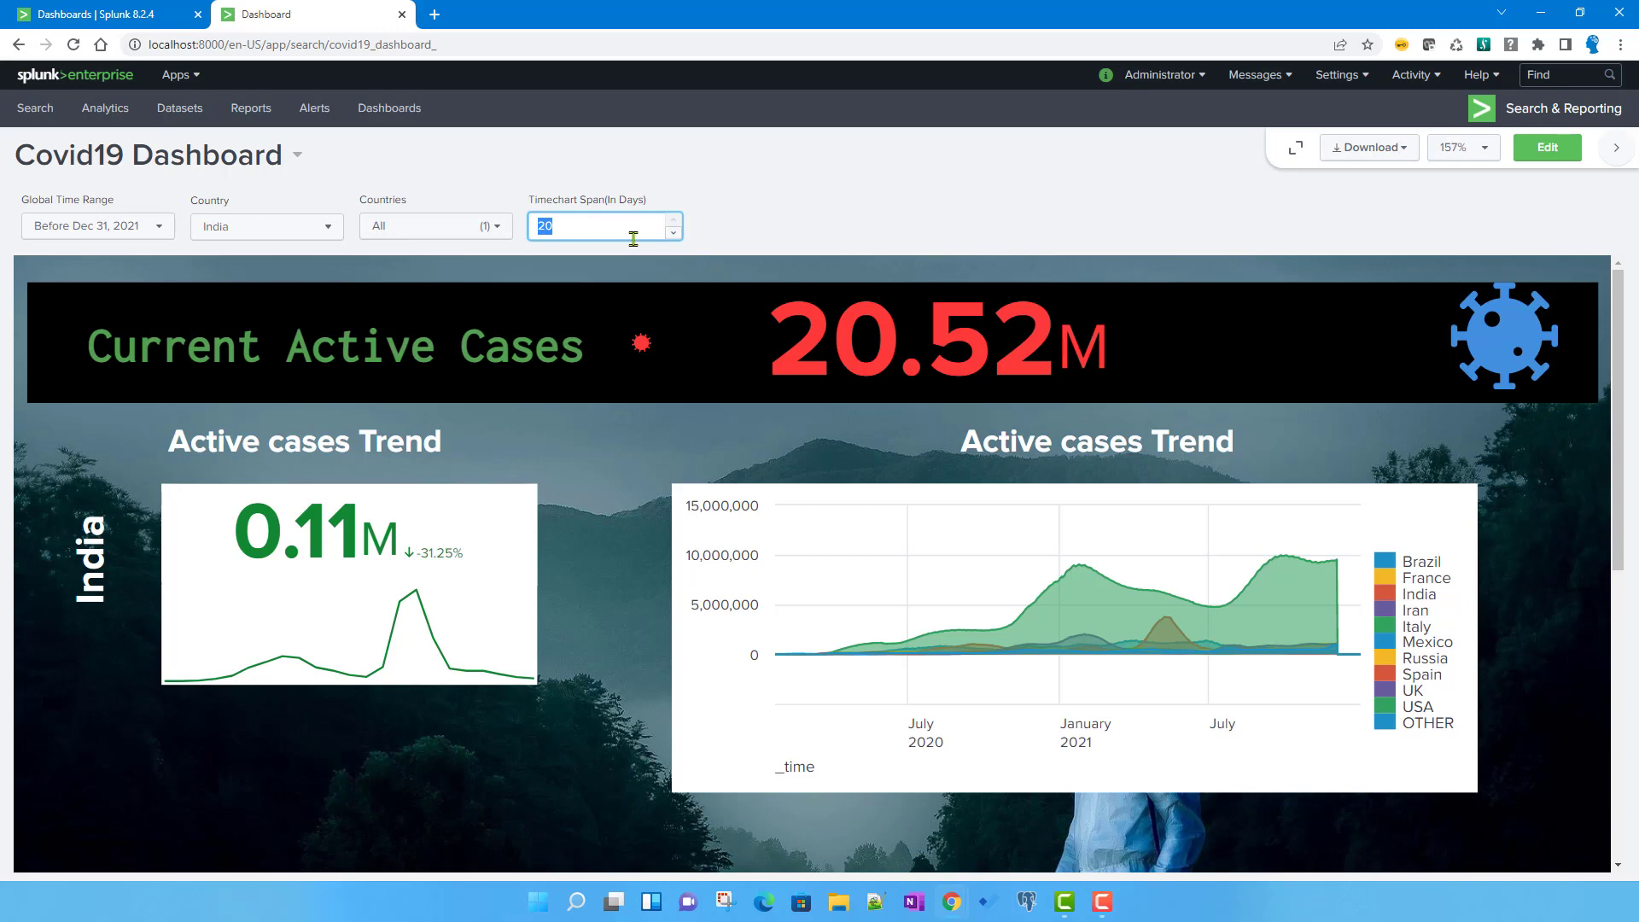
pyautogui.press('BackSpace')
pyautogui.click(784, 239)
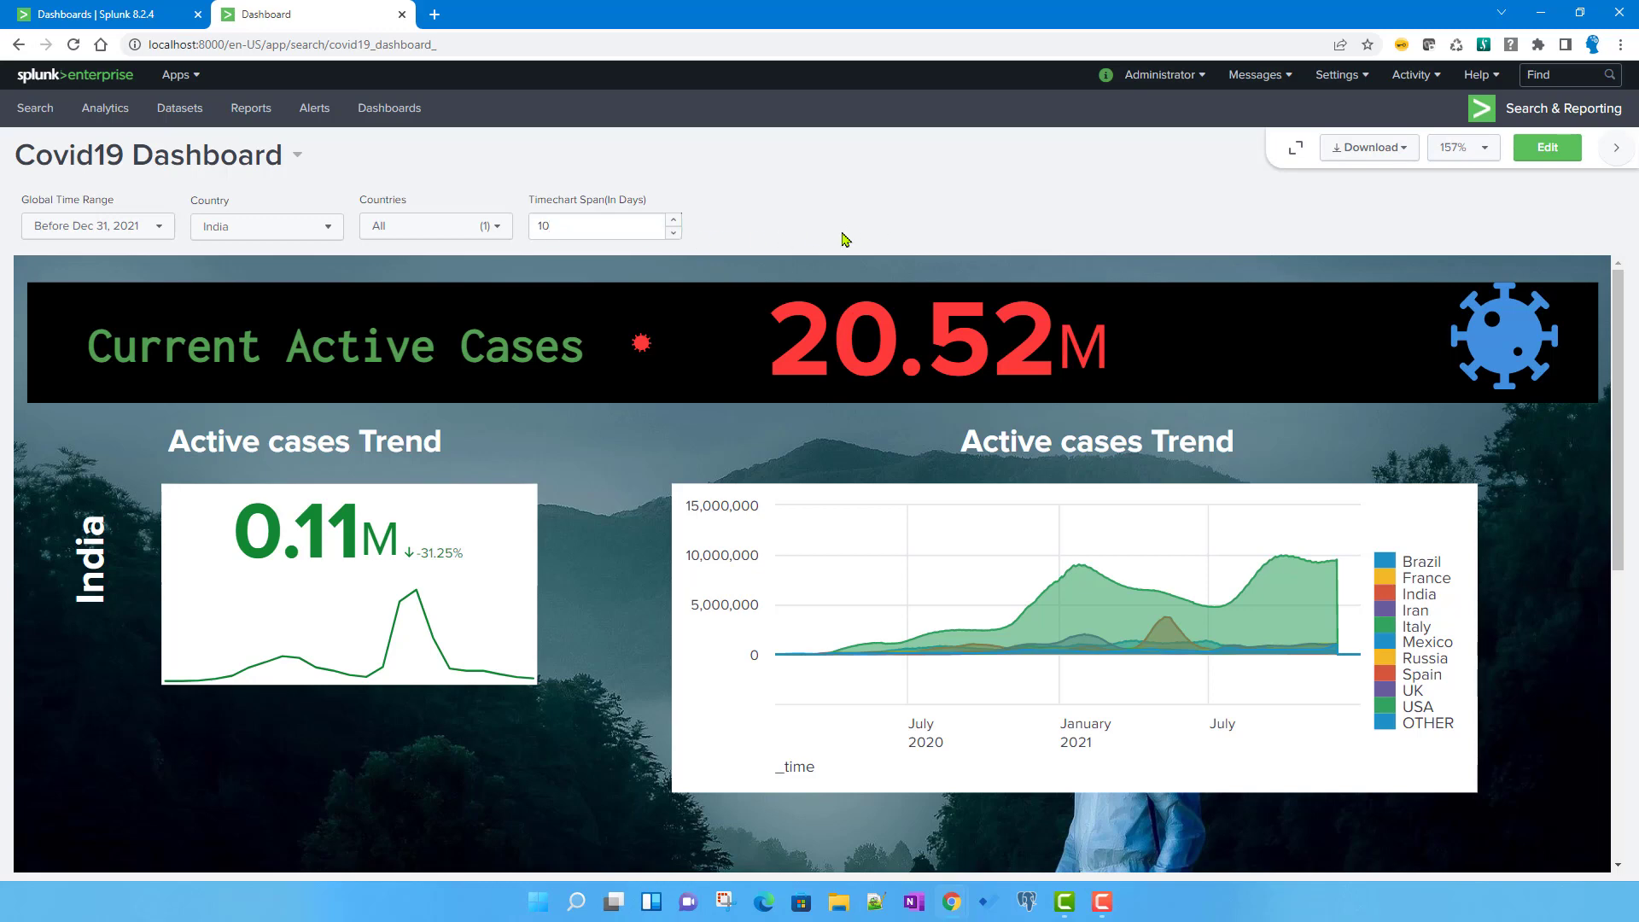
pyautogui.click(673, 221)
pyautogui.click(674, 221)
pyautogui.click(673, 221)
pyautogui.moveTo(549, 227); pyautogui.dragTo(517, 233)
# - Reopen the dashboard for editing and set the number input's minimum to 1, maximum to 5 and step to 1
pyautogui.click(1566, 155)
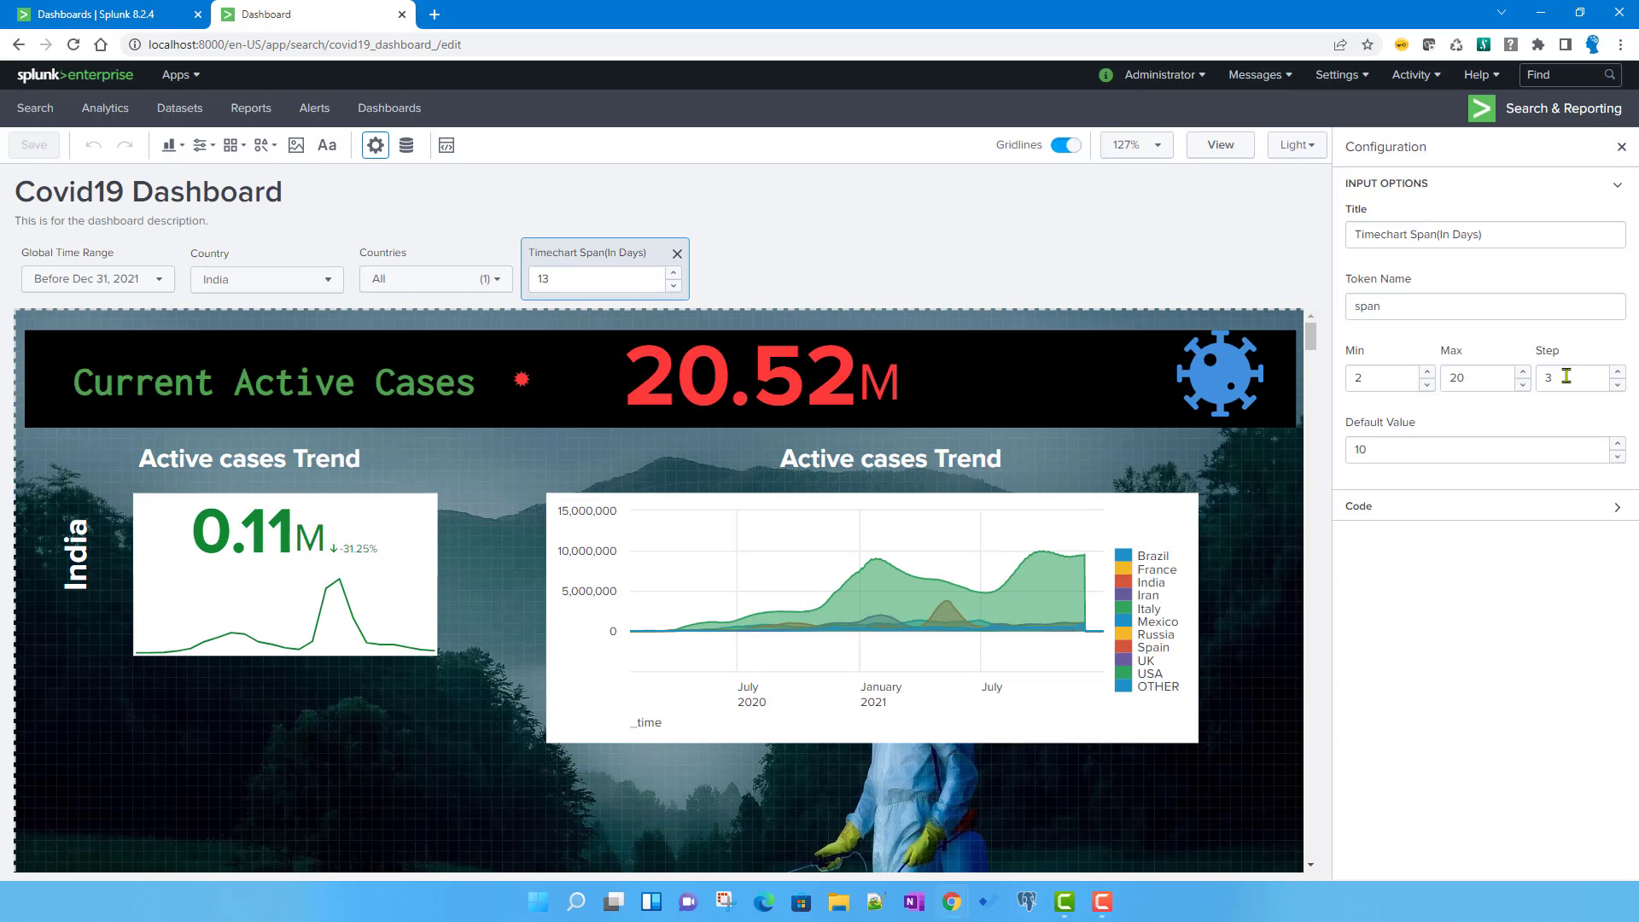
pyautogui.click(1565, 377)
pyautogui.moveTo(1377, 389); pyautogui.dragTo(1335, 395)
pyautogui.press('BackSpace')
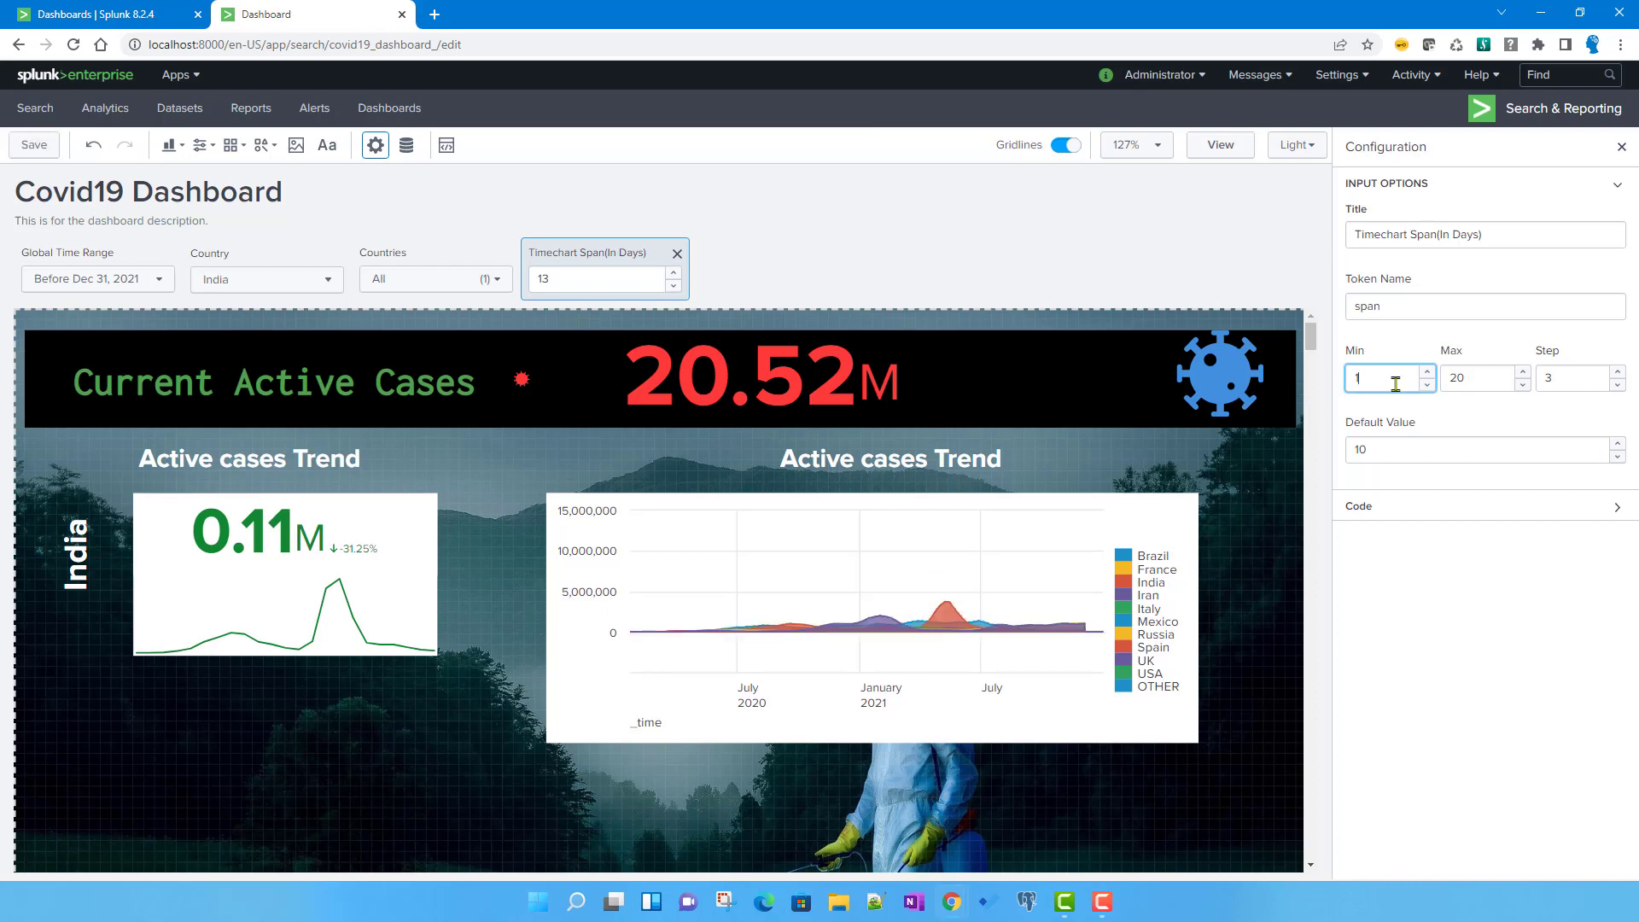
pyautogui.press('Tab')
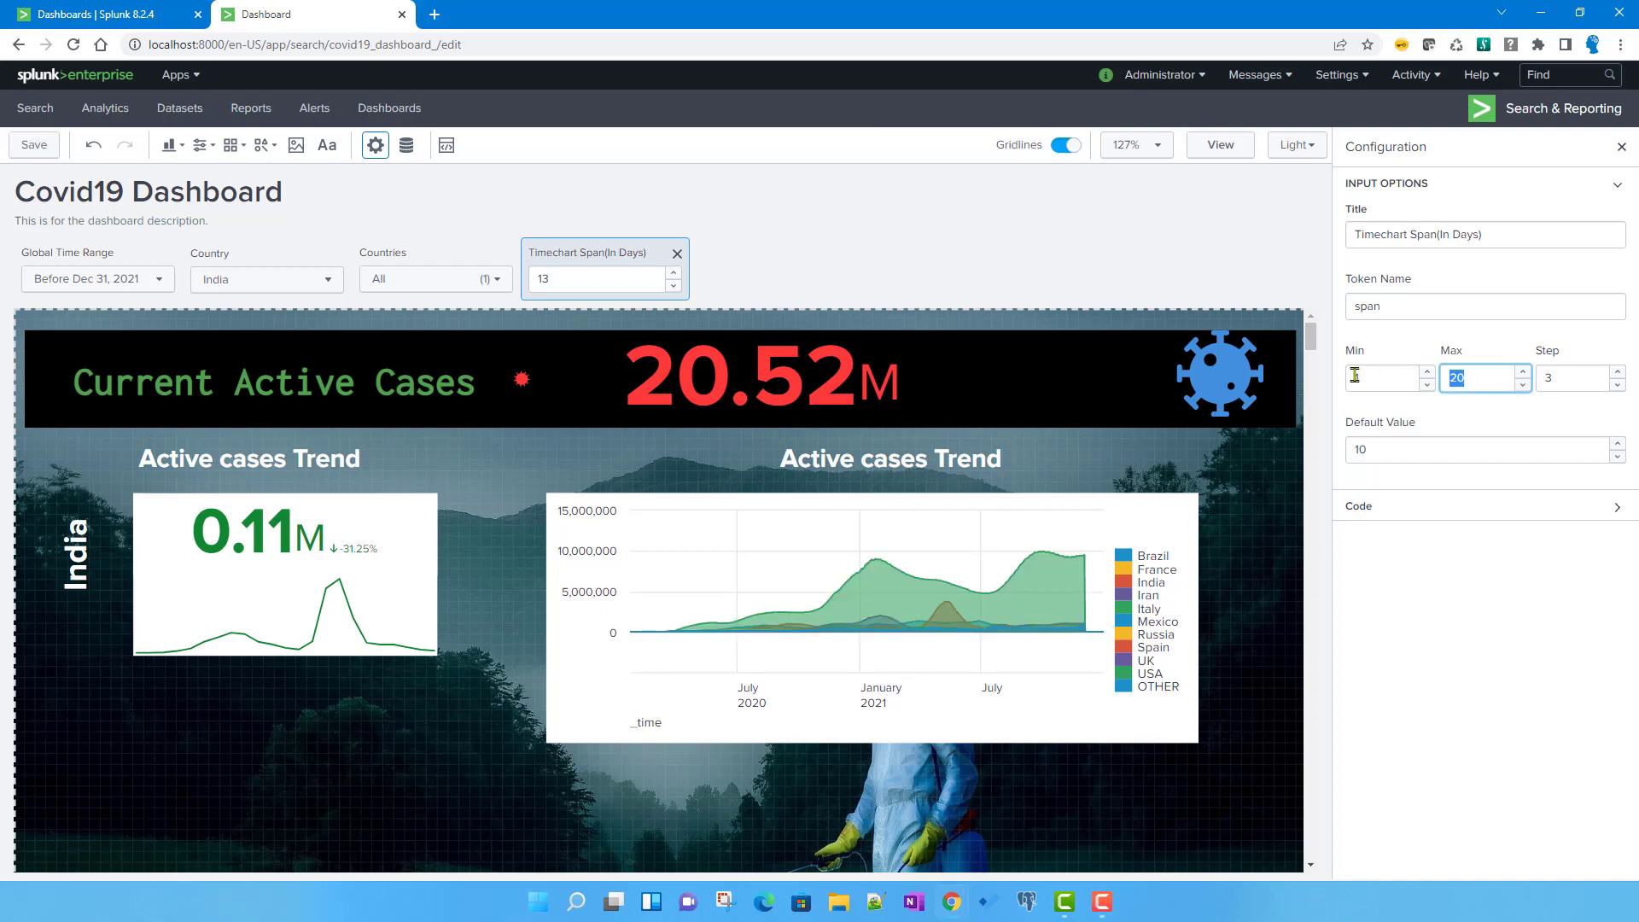
pyautogui.write('5')
pyautogui.press('Tab')
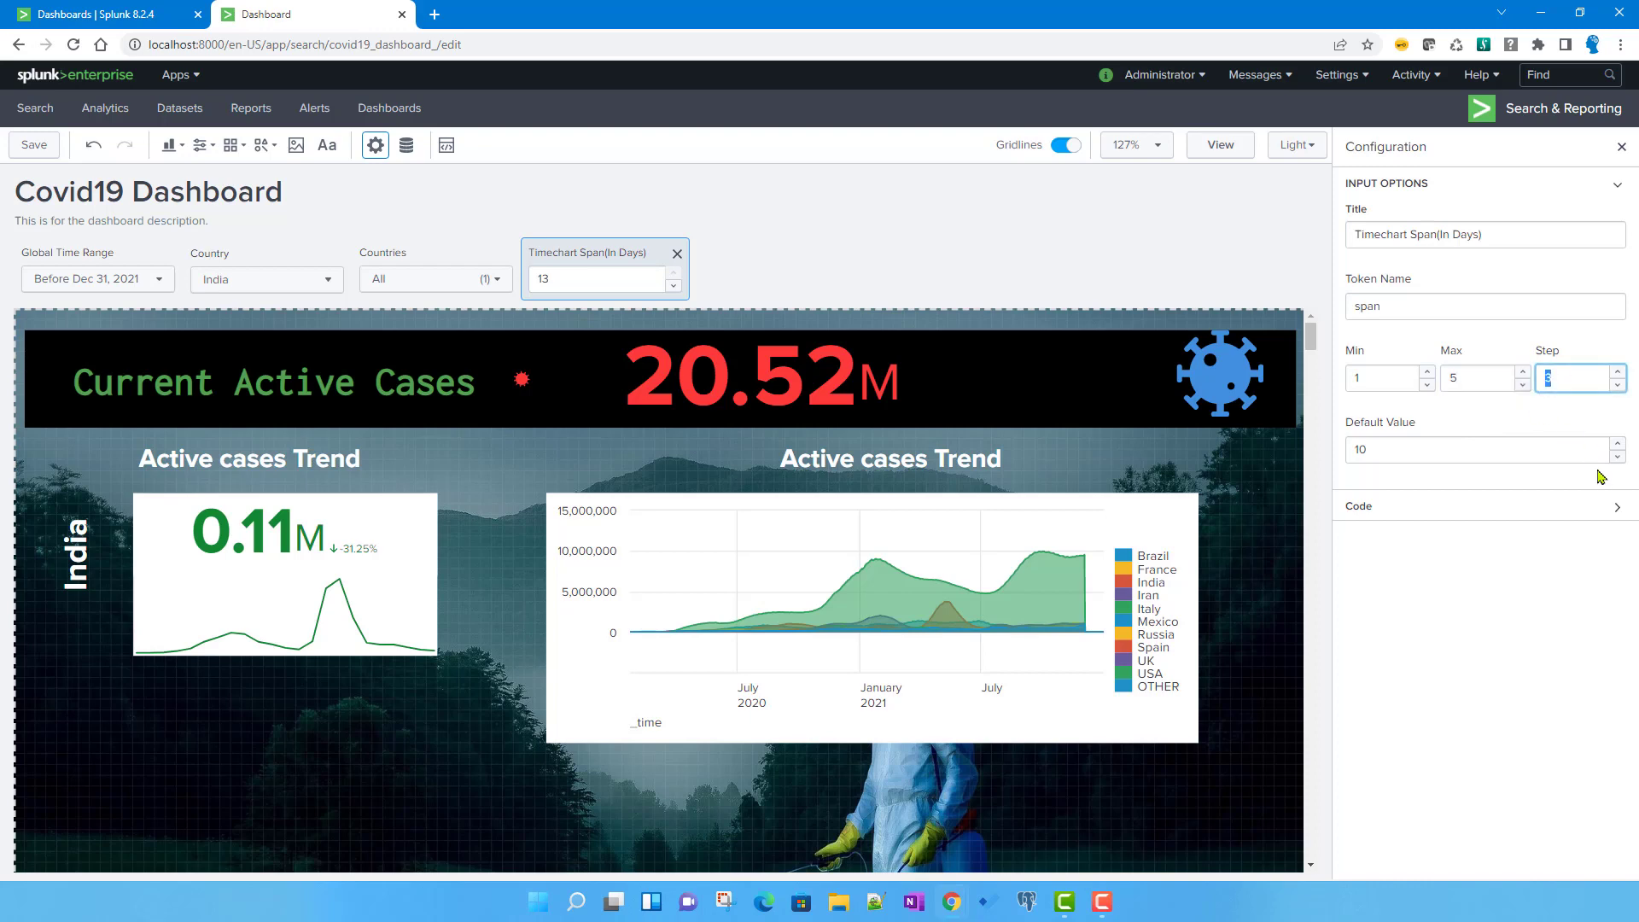
pyautogui.write('1')
pyautogui.click(1525, 554)
# - Set the number input's default value to 1 and save the dashboard
pyautogui.doubleClick(1347, 450)
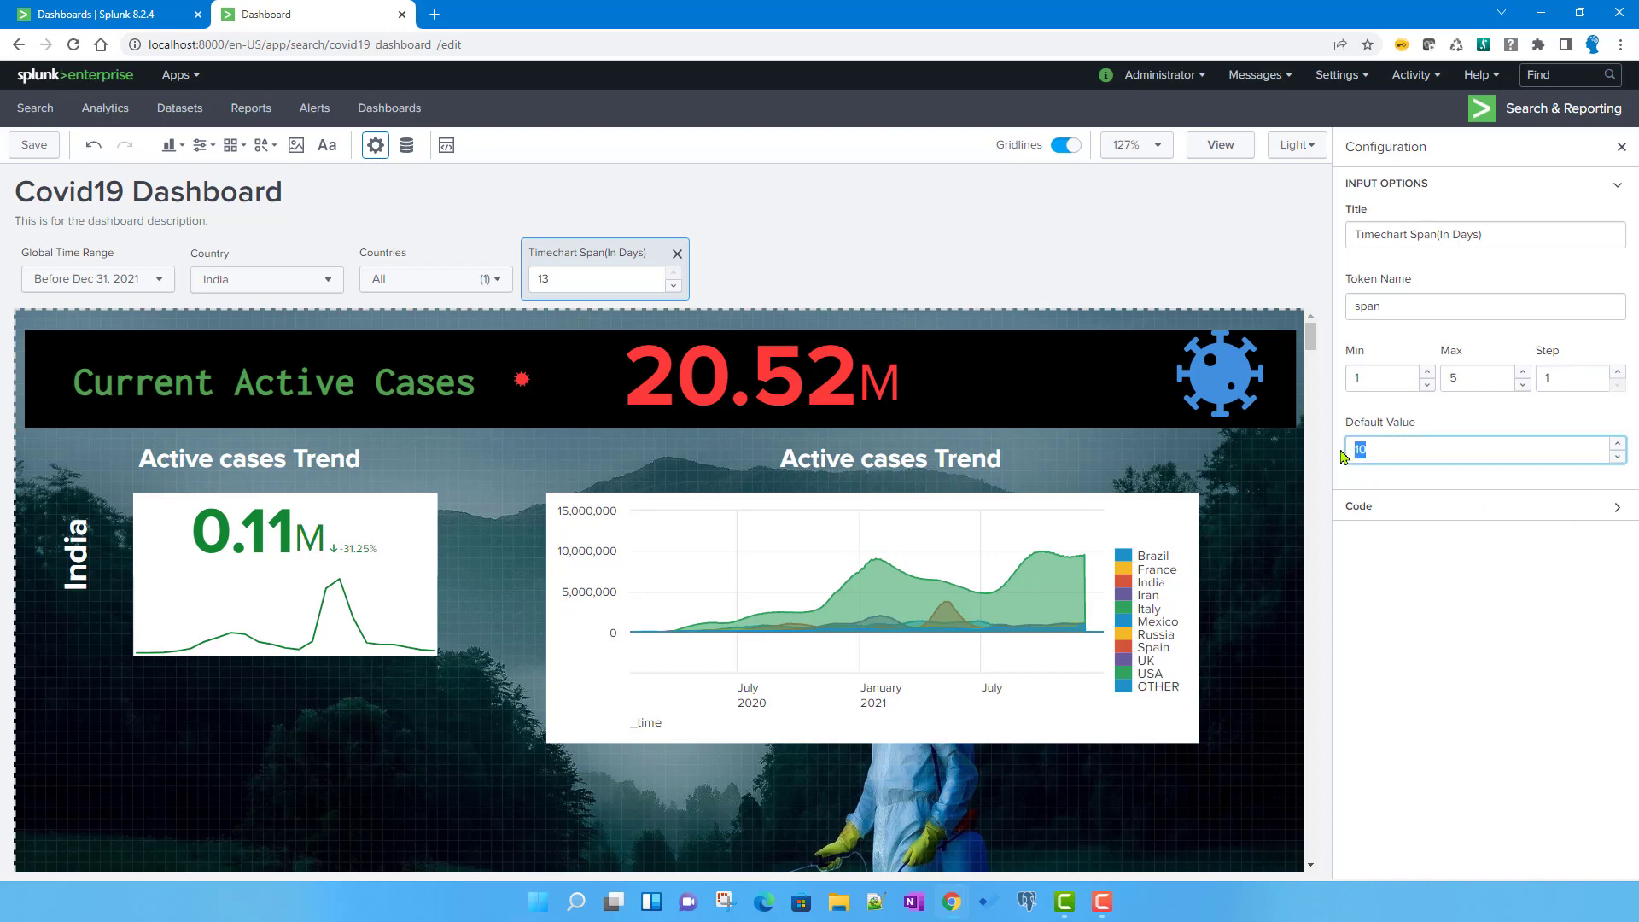
pyautogui.write('1')
pyautogui.click(1483, 612)
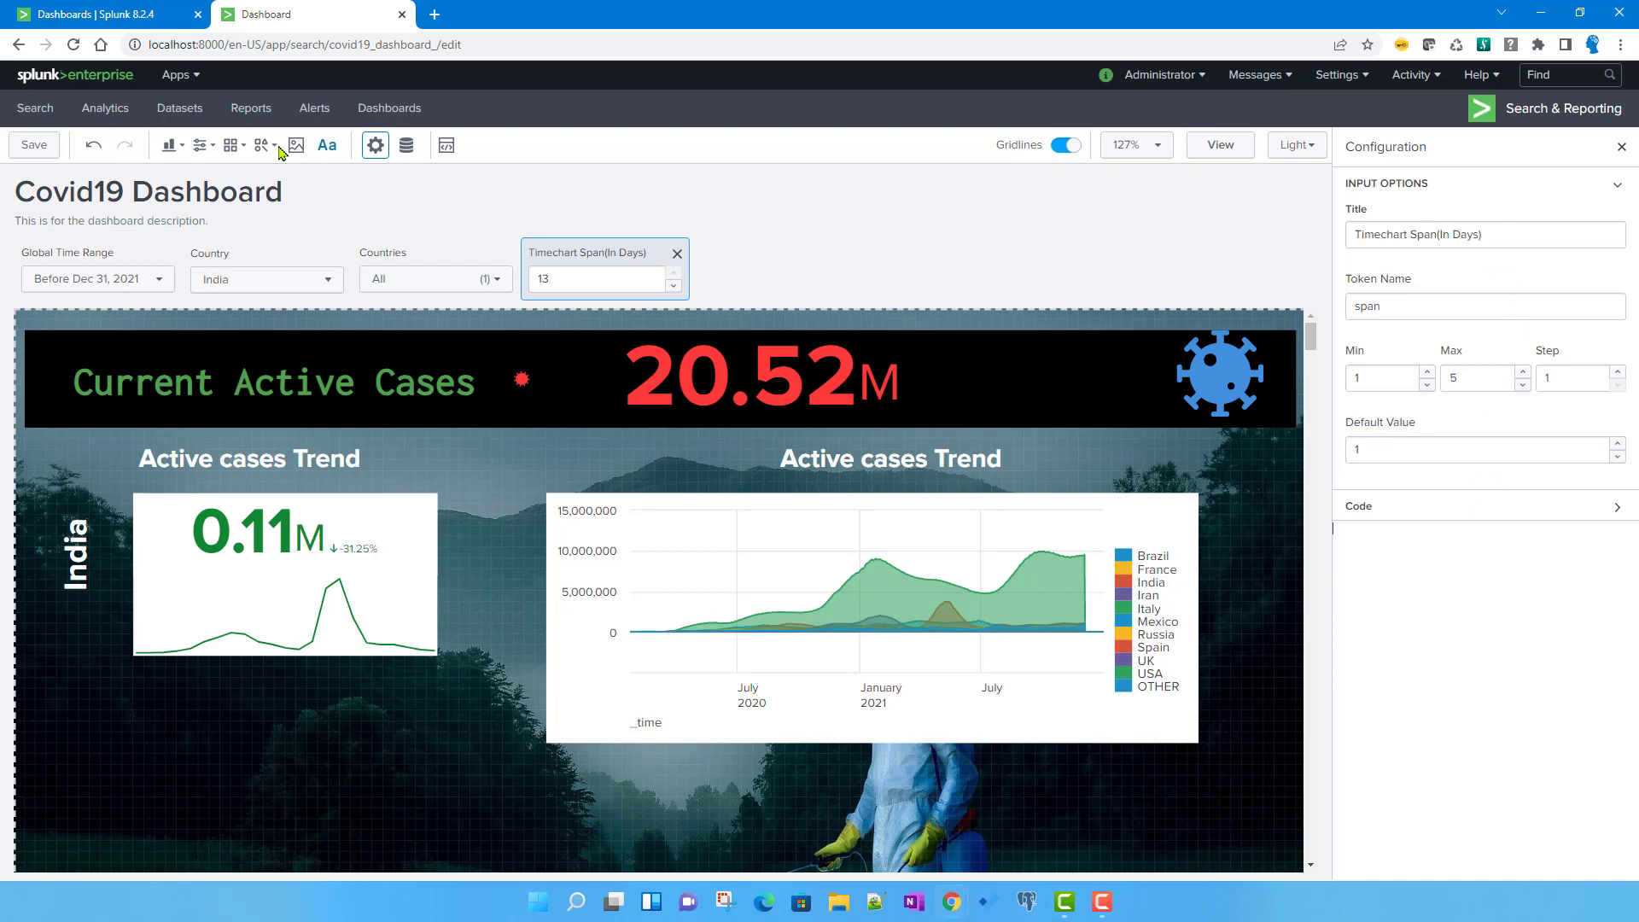
pyautogui.click(35, 147)
# - Edit the active_cases_trend_ms chain search so its timechart uses span=$span$d, and run and save the data source
pyautogui.click(408, 147)
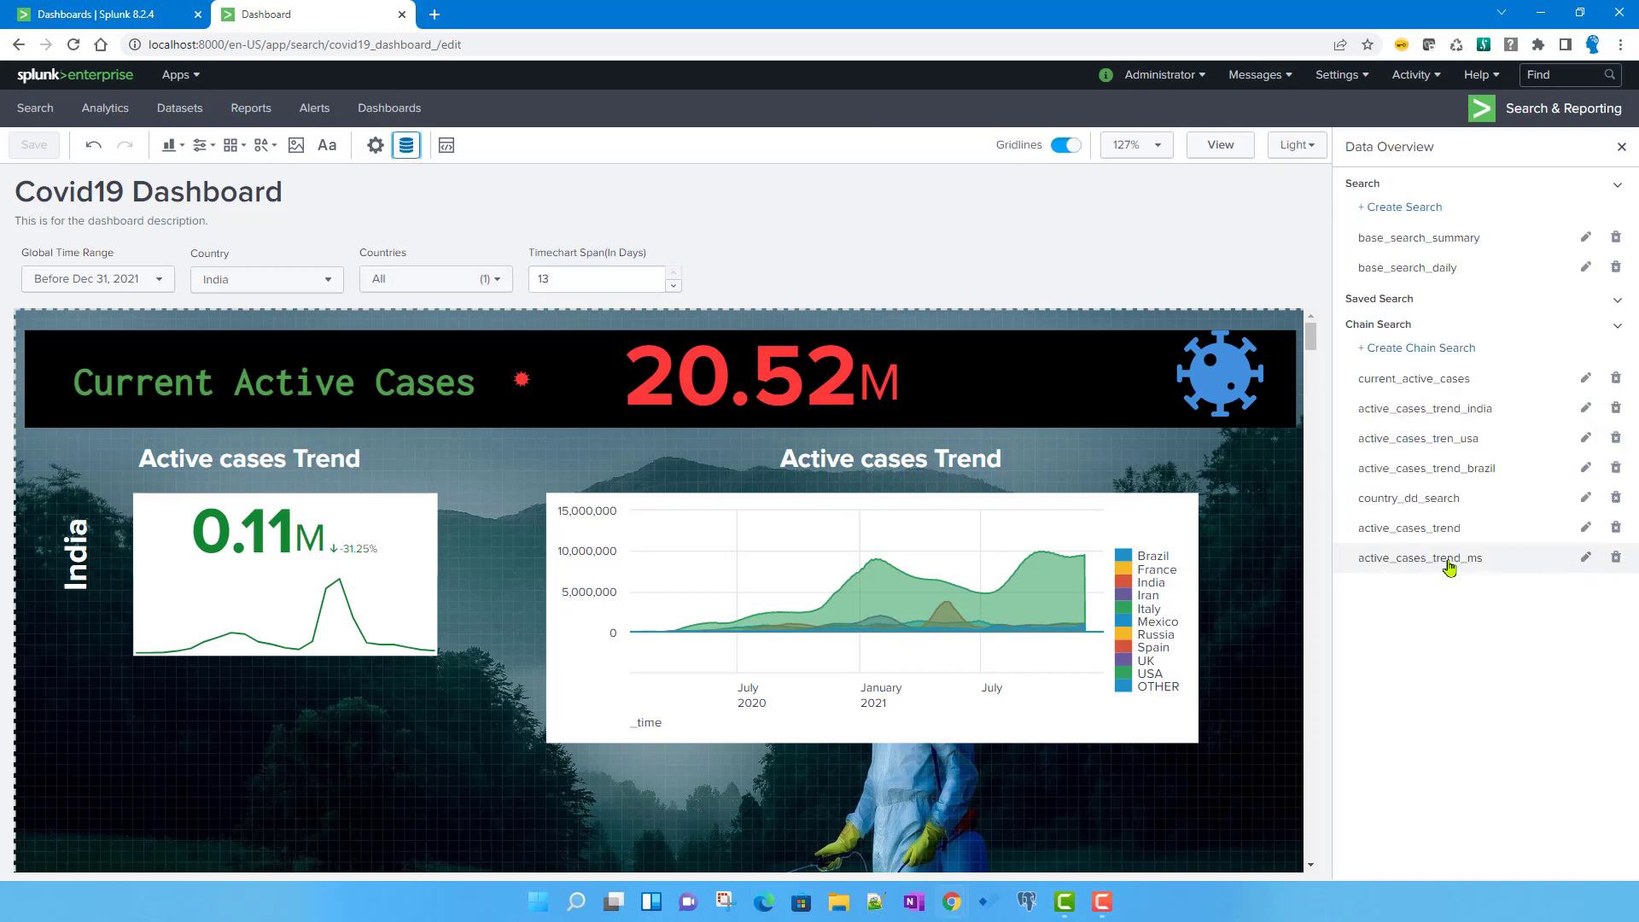
pyautogui.click(1587, 567)
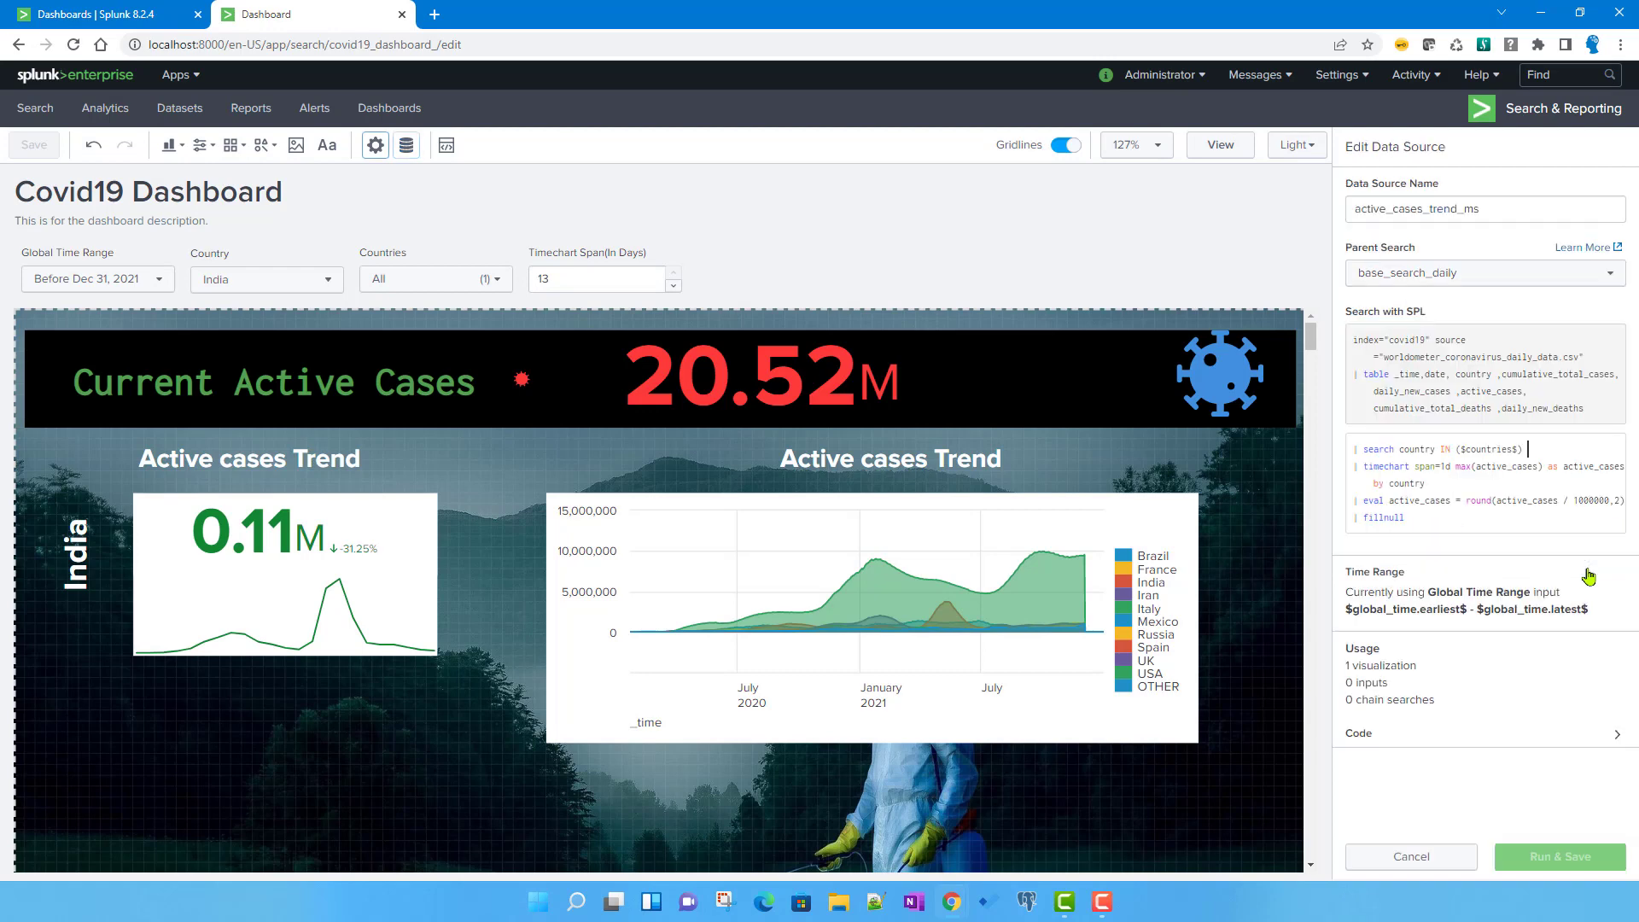
pyautogui.click(1449, 471)
pyautogui.press('BackSpace')
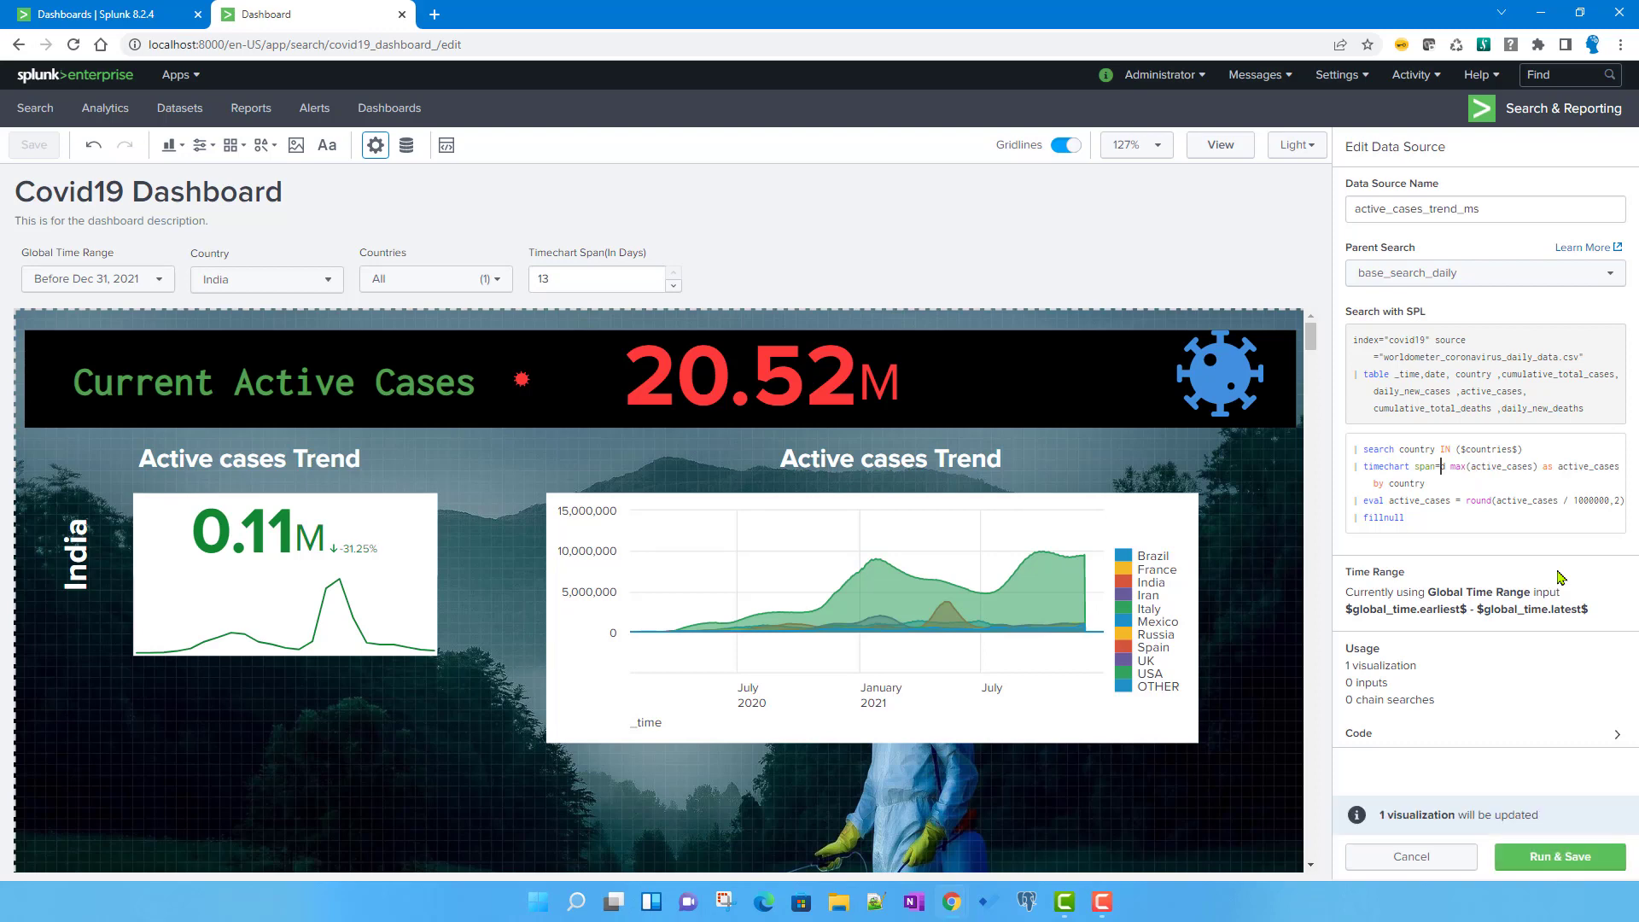
pyautogui.write('$$')
pyautogui.write('span')
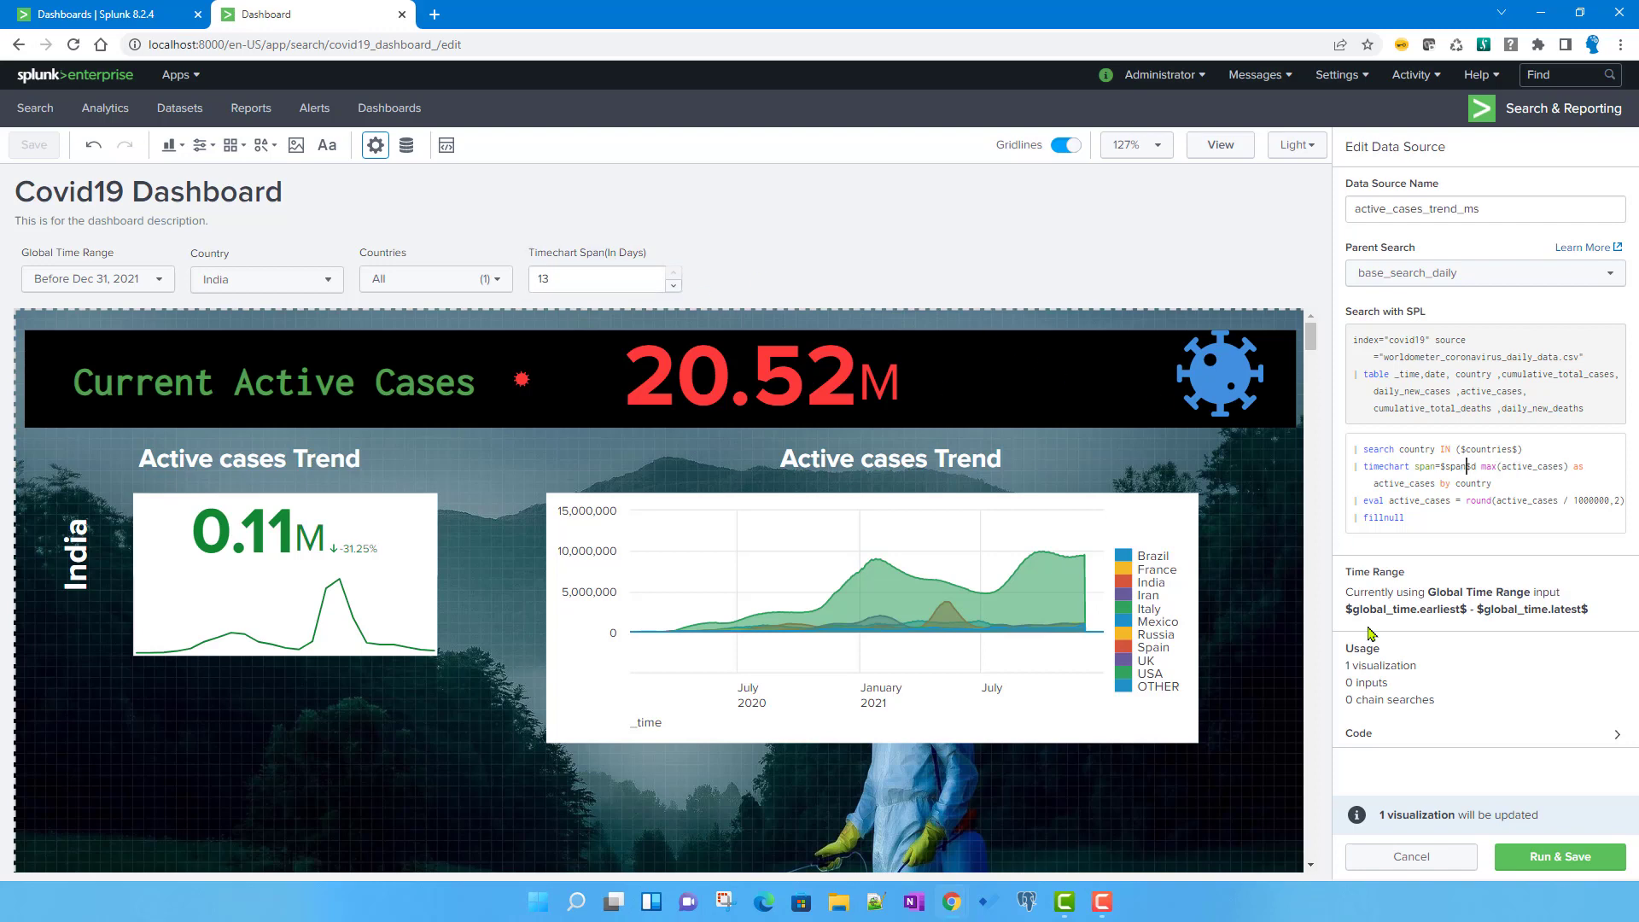
pyautogui.press('Right')
pyautogui.press('Right')
pyautogui.moveTo(1415, 467); pyautogui.dragTo(1483, 470)
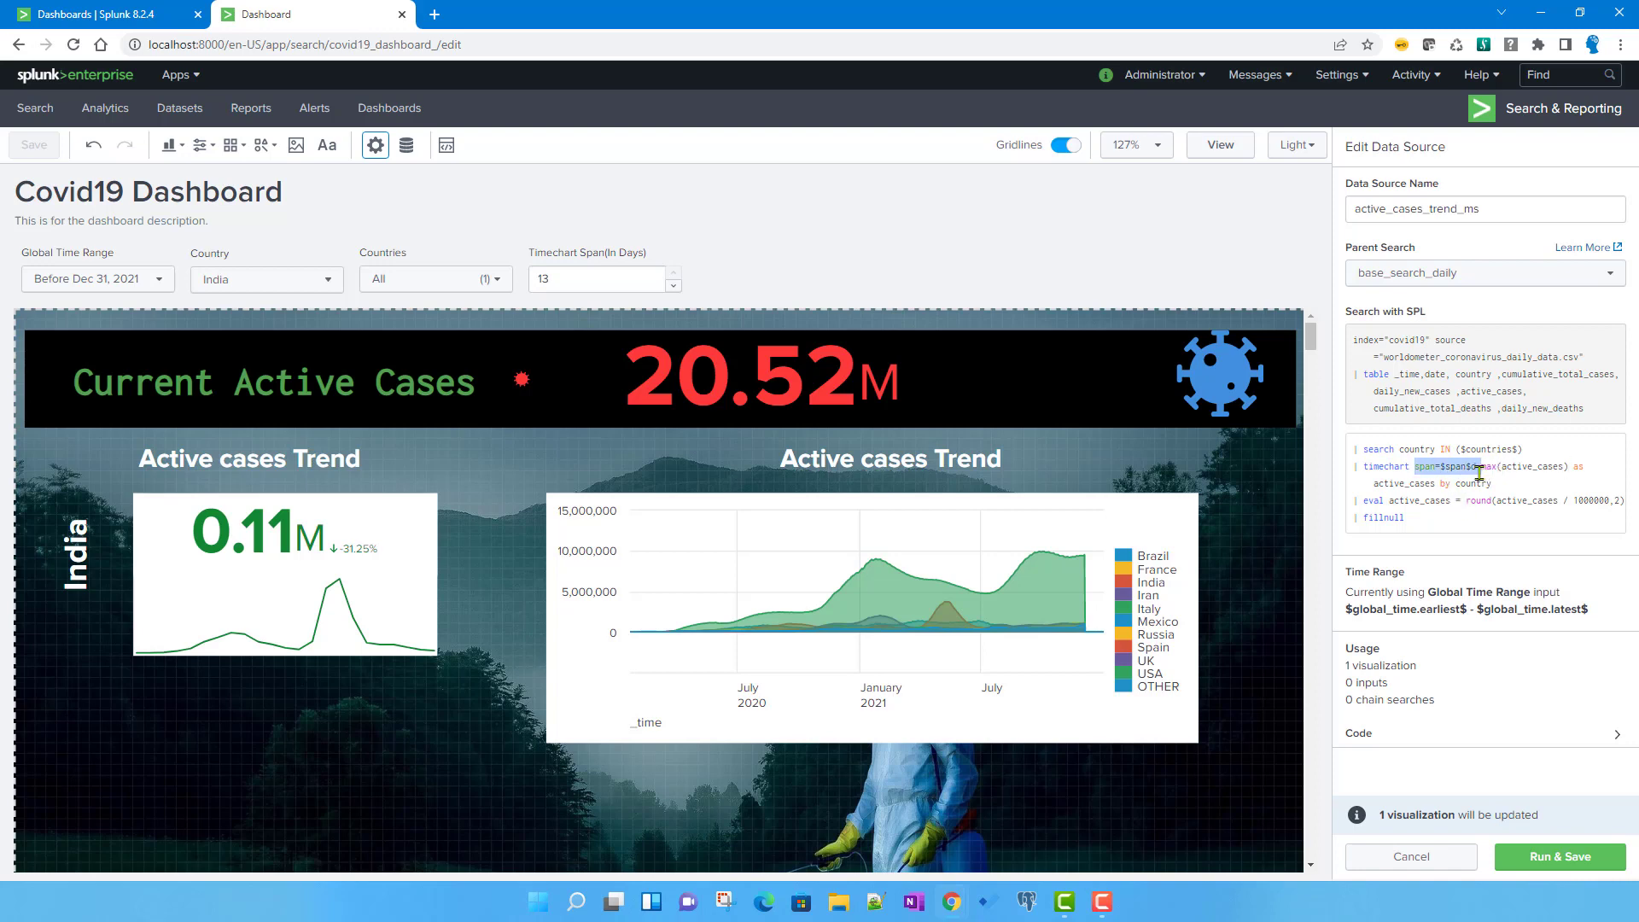
pyautogui.click(1481, 468)
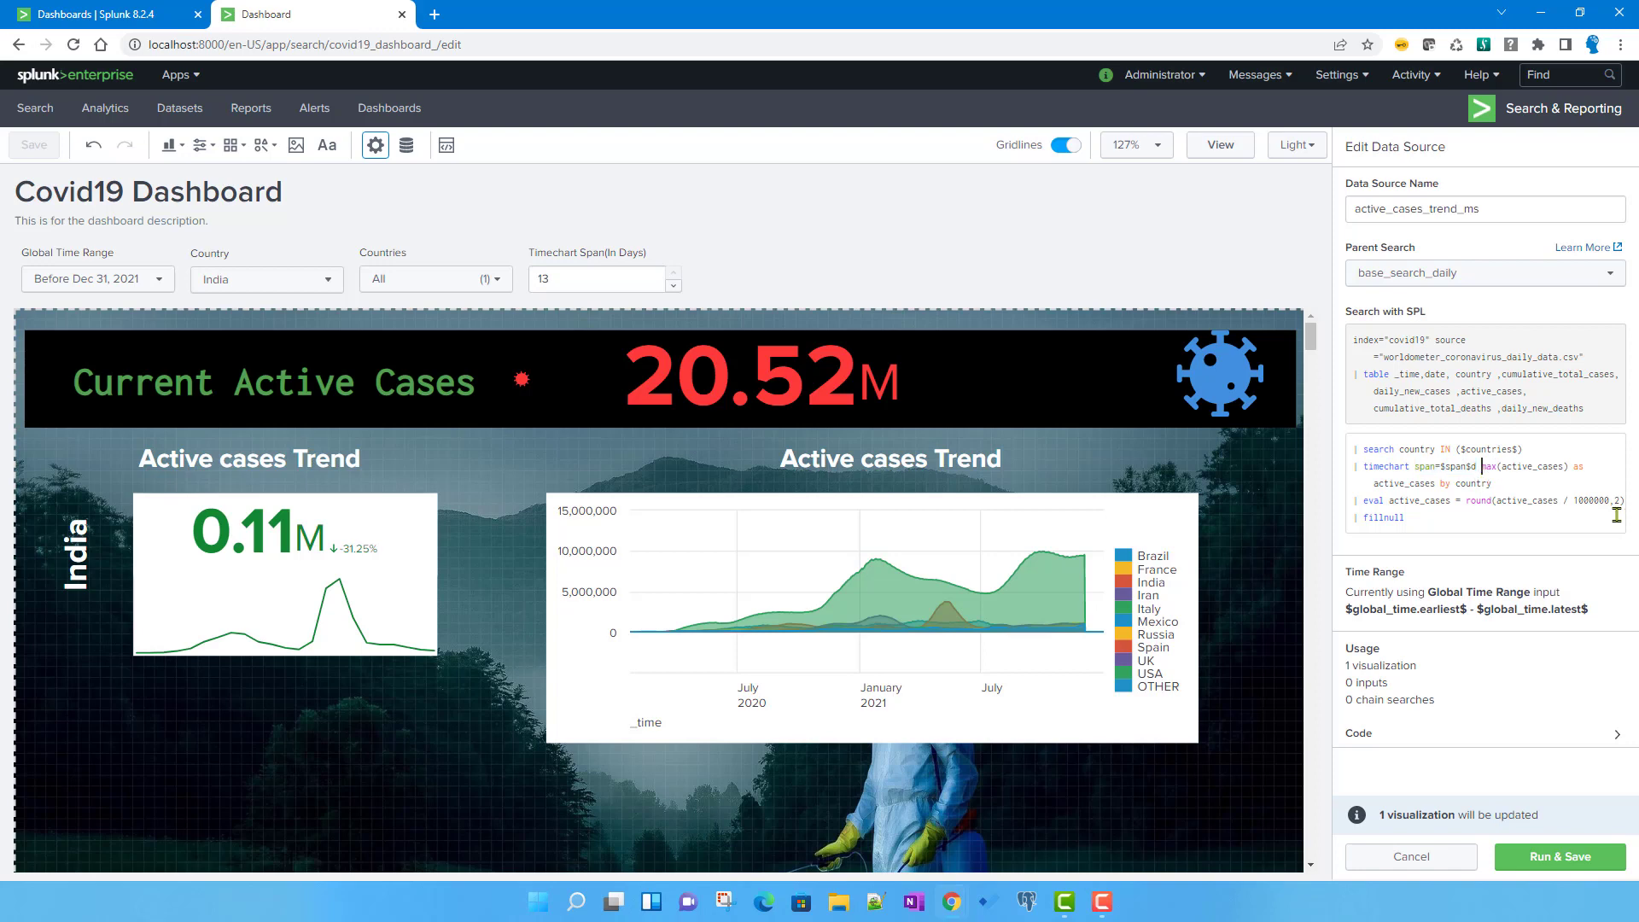
pyautogui.click(1566, 862)
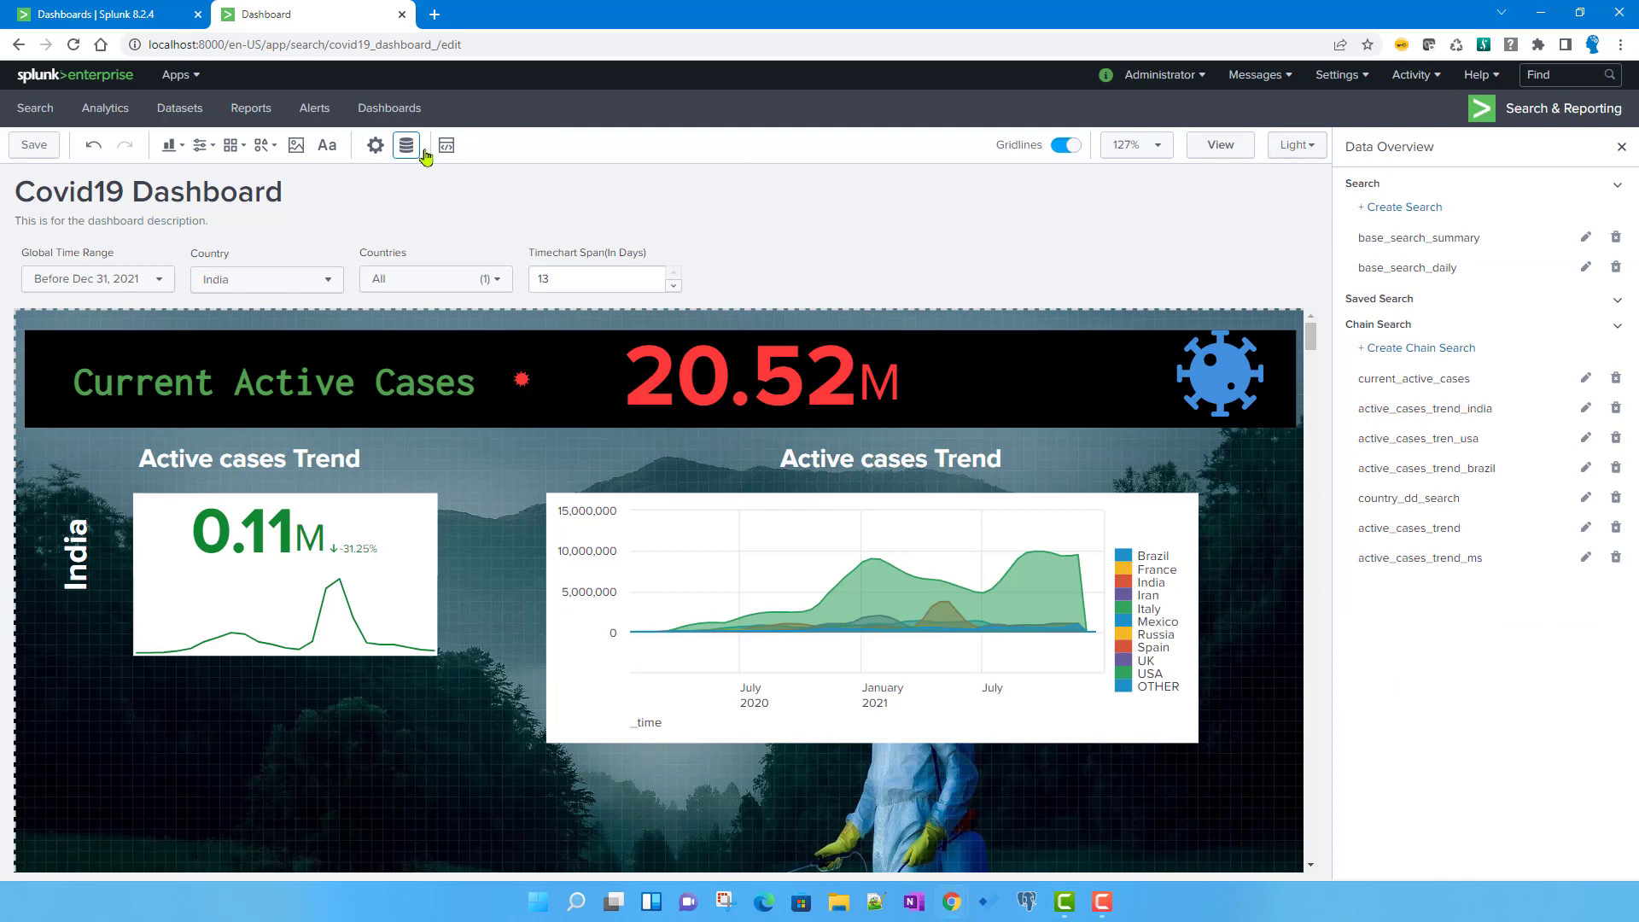
# - Save the dashboard, switch it to view mode and reload its page
pyautogui.click(34, 145)
pyautogui.click(1221, 145)
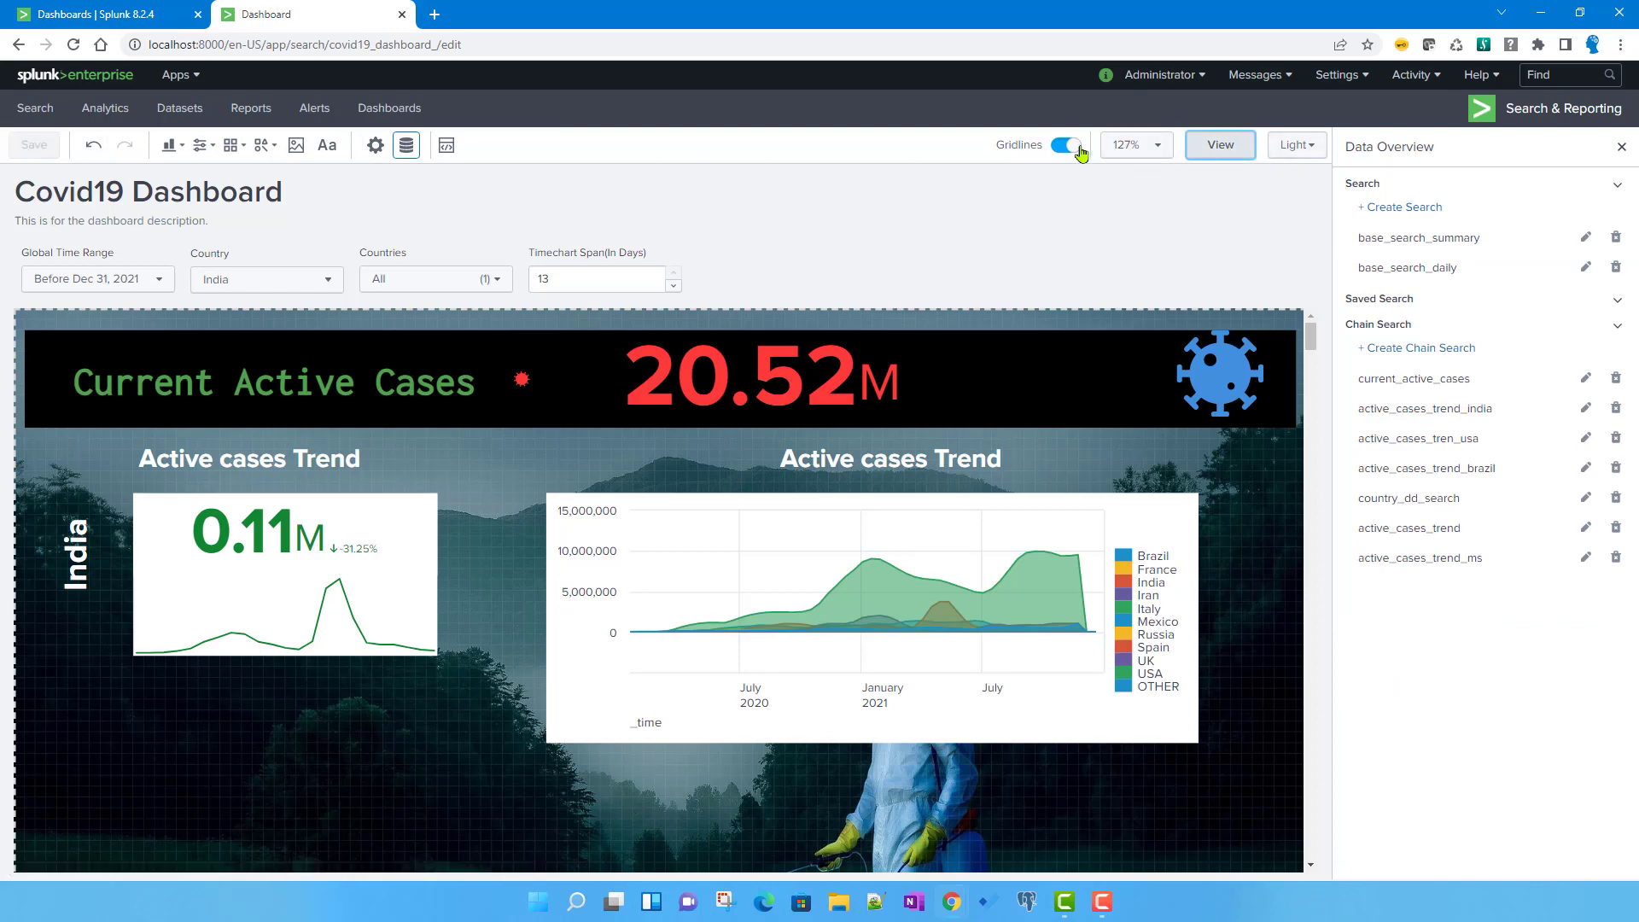
pyautogui.click(478, 47)
pyautogui.press('Return')
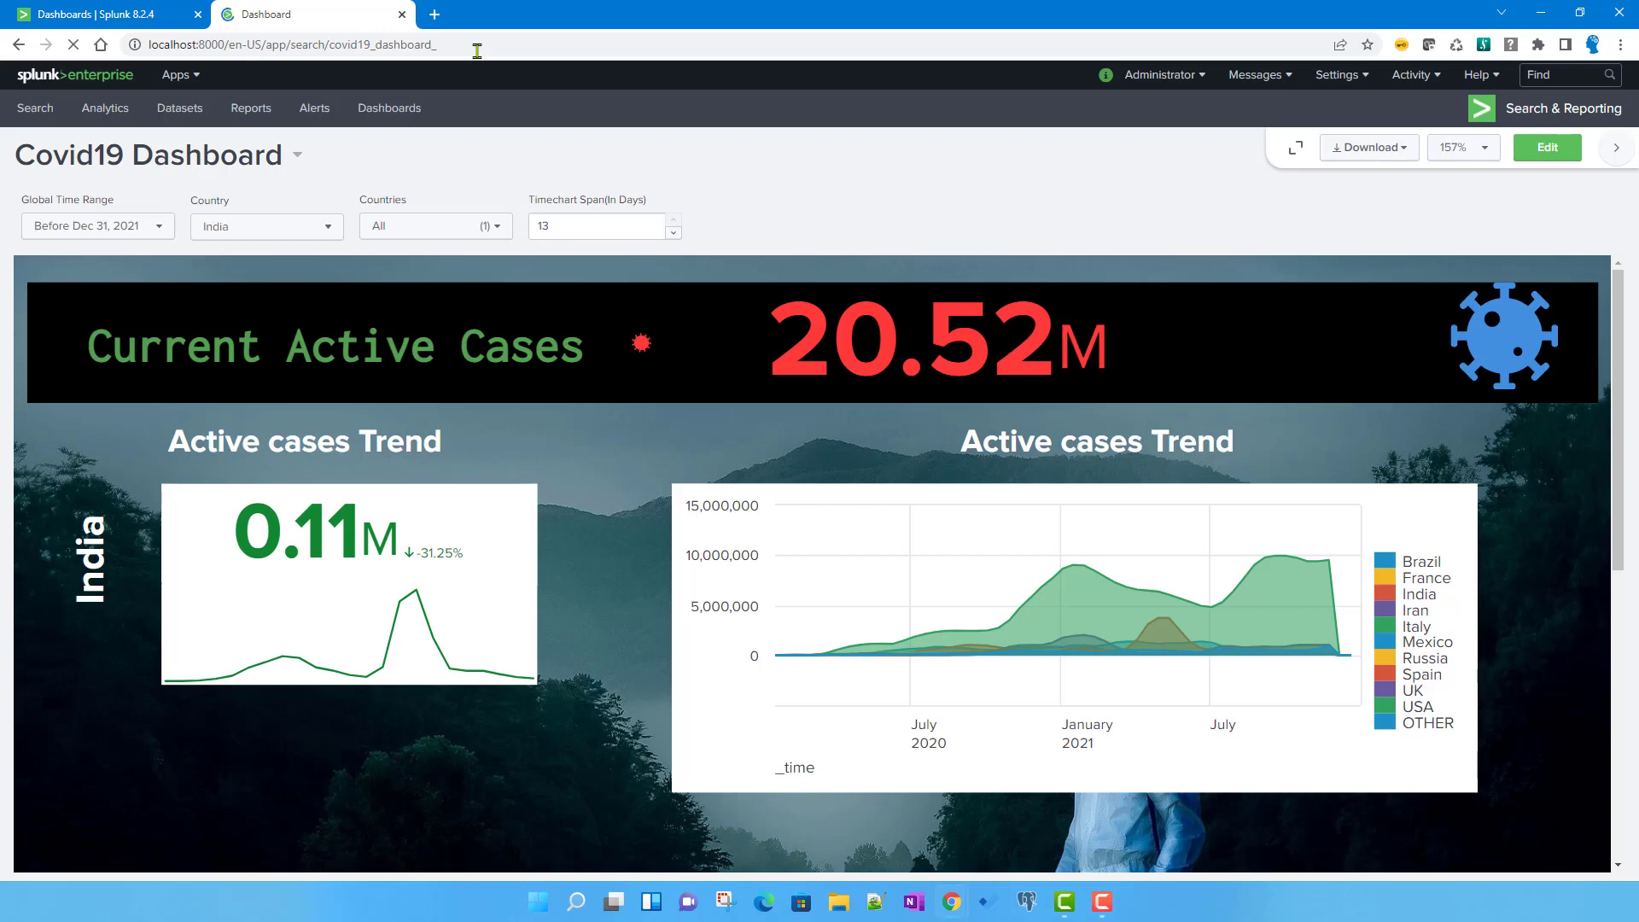
# - Set the Timechart Span(In Days) input to 2, inspect the span in the area chart's underlying search and return to the dashboard
pyautogui.click(565, 227)
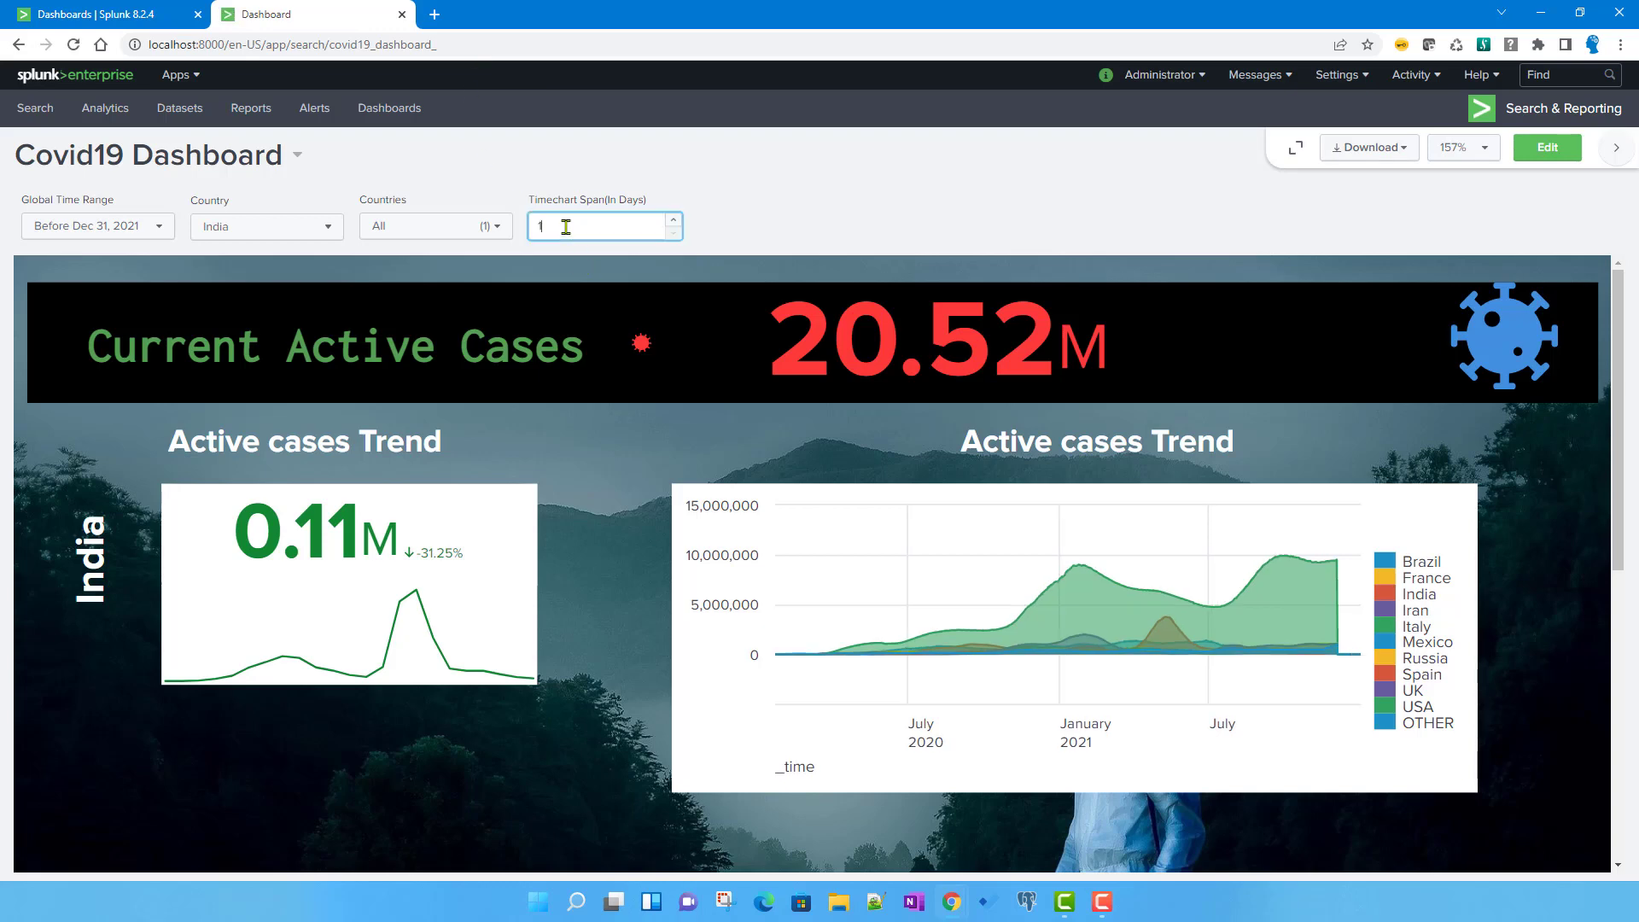
pyautogui.click(675, 222)
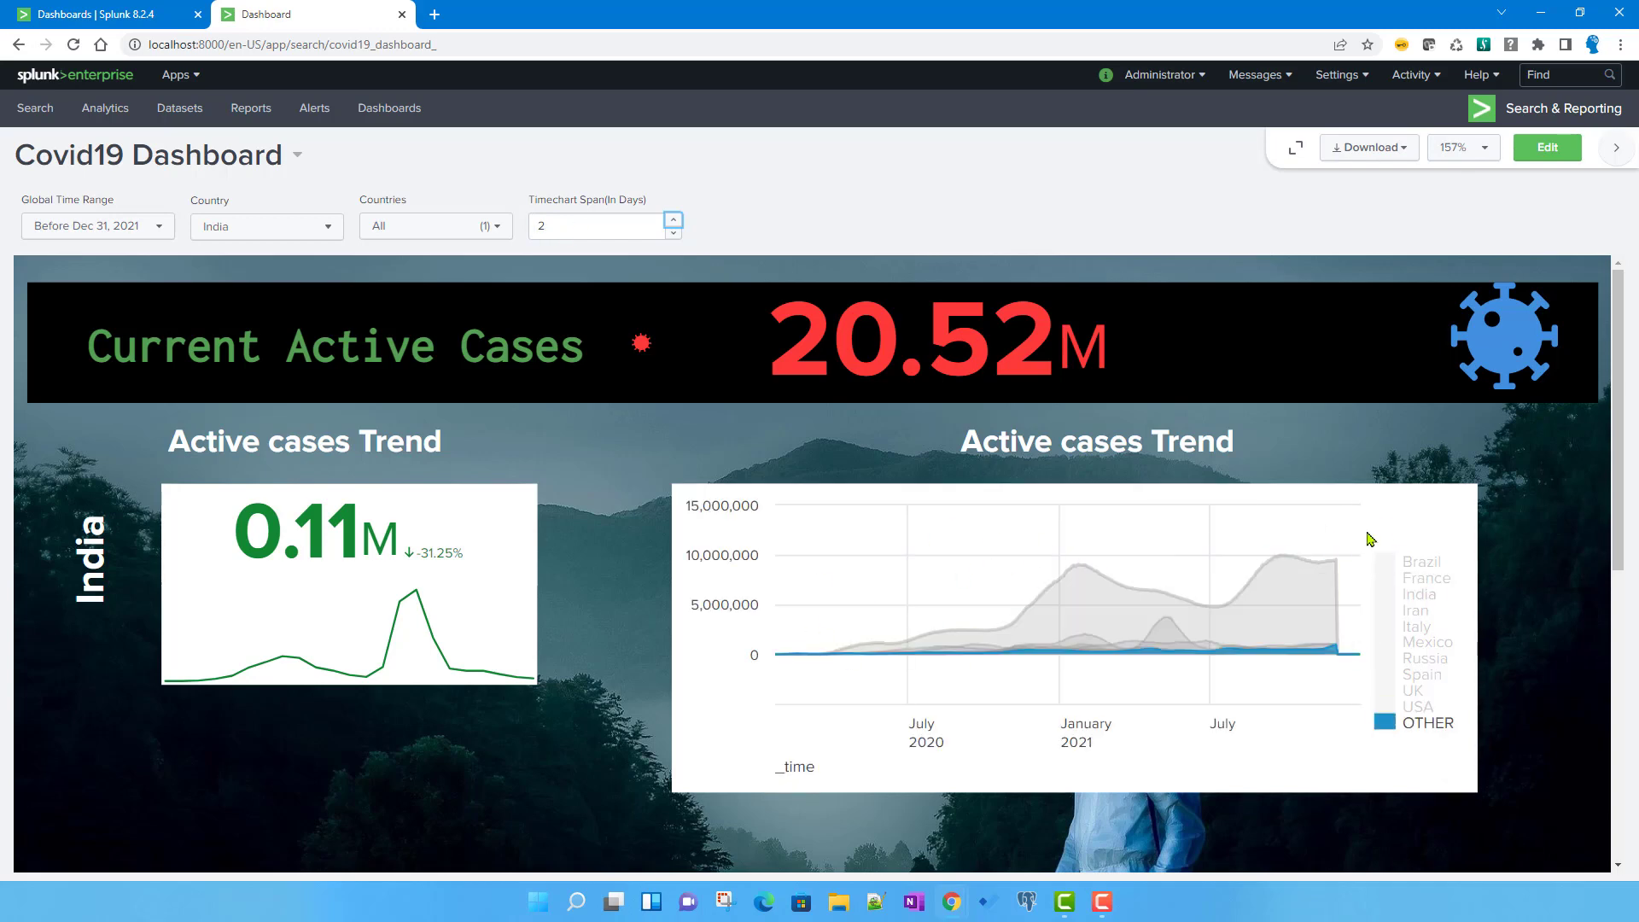
pyautogui.click(1505, 508)
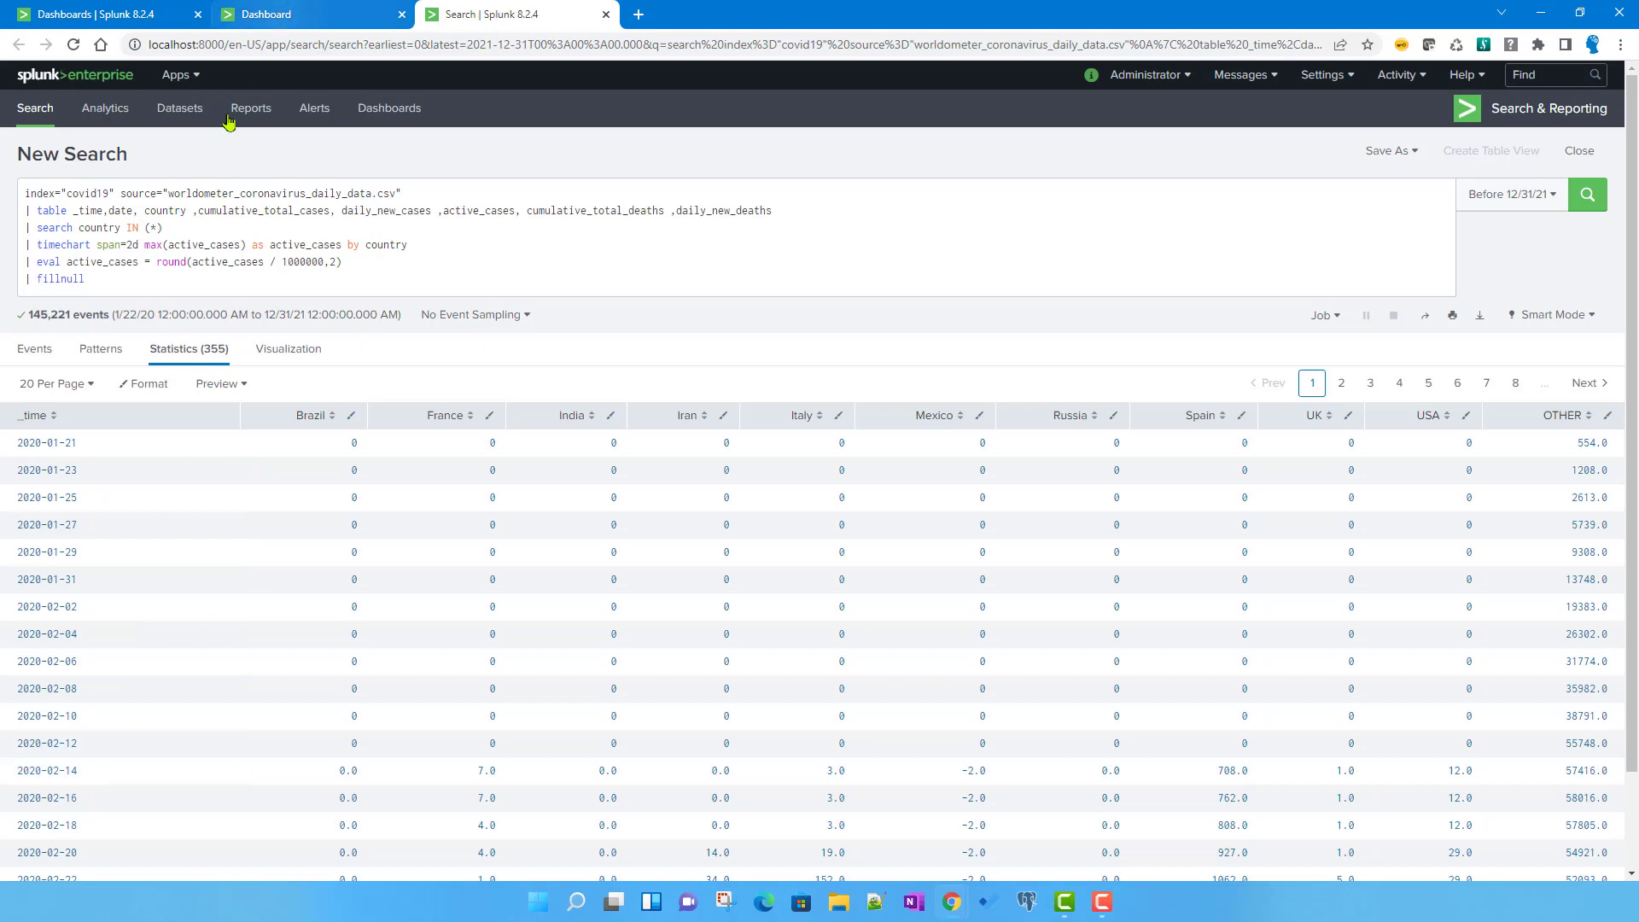
pyautogui.doubleClick(132, 245)
pyautogui.moveTo(98, 247); pyautogui.dragTo(140, 247)
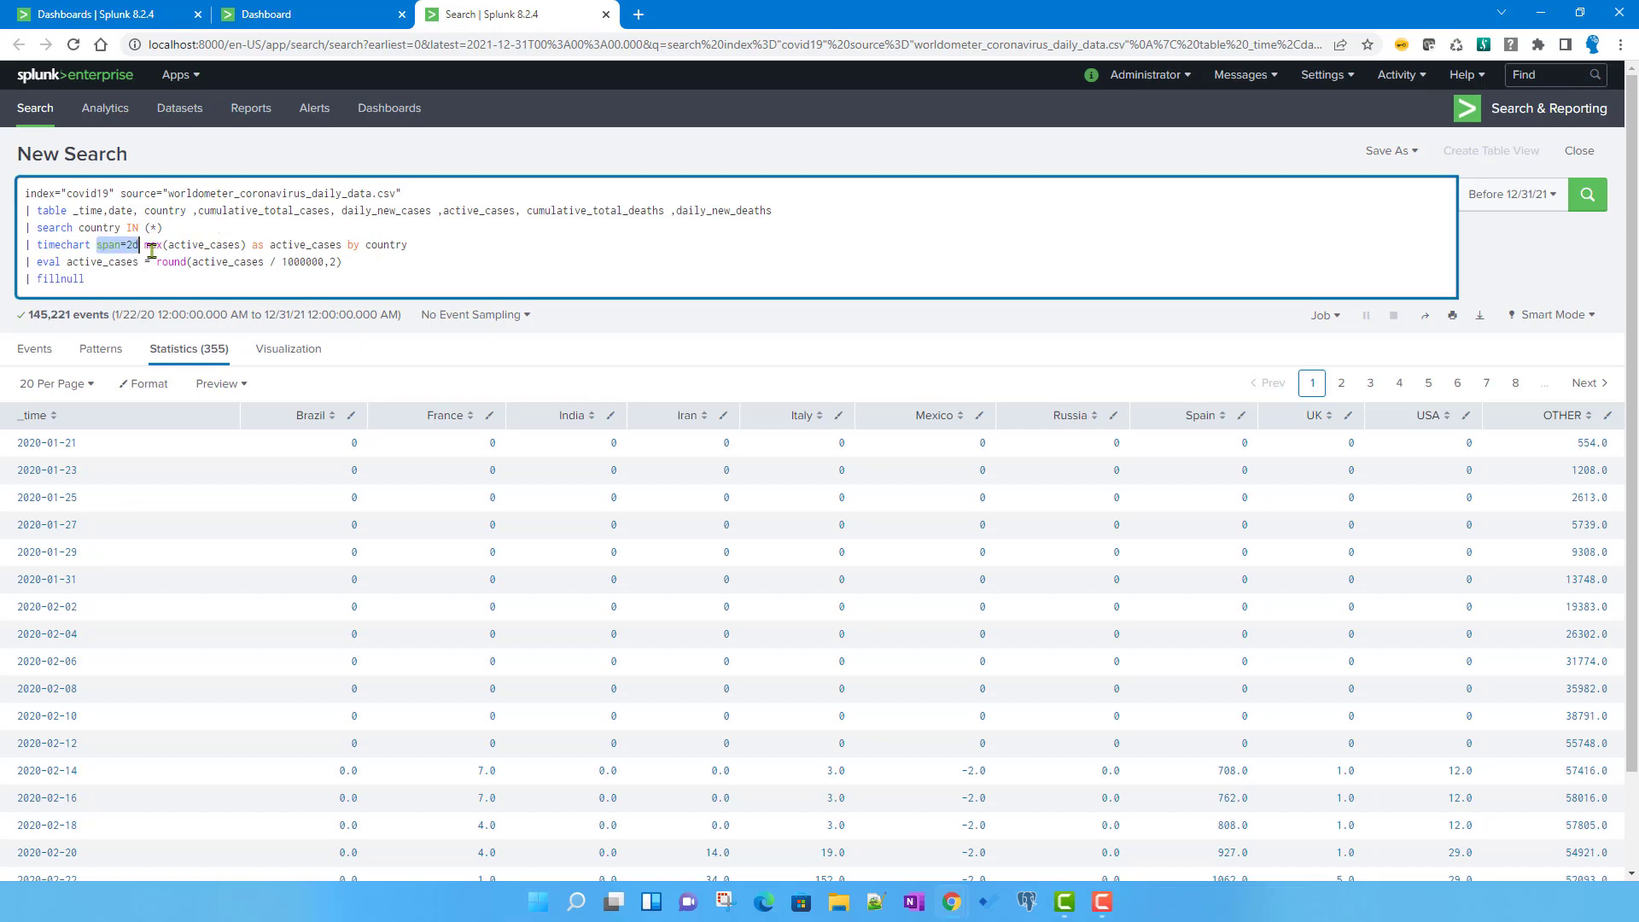
pyautogui.click(282, 15)
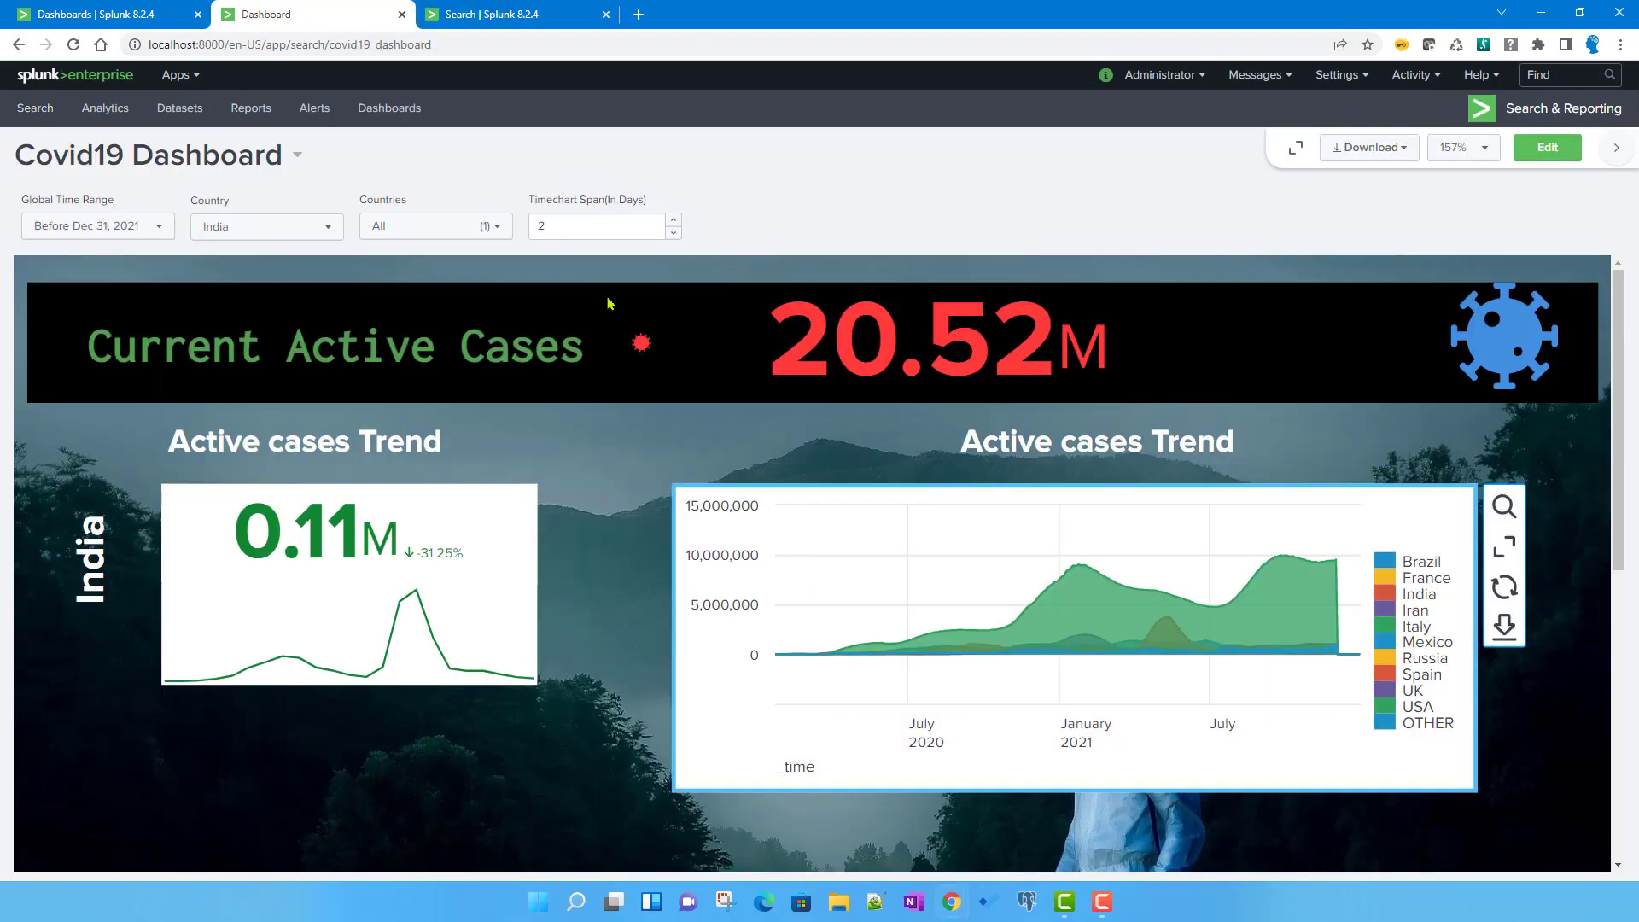